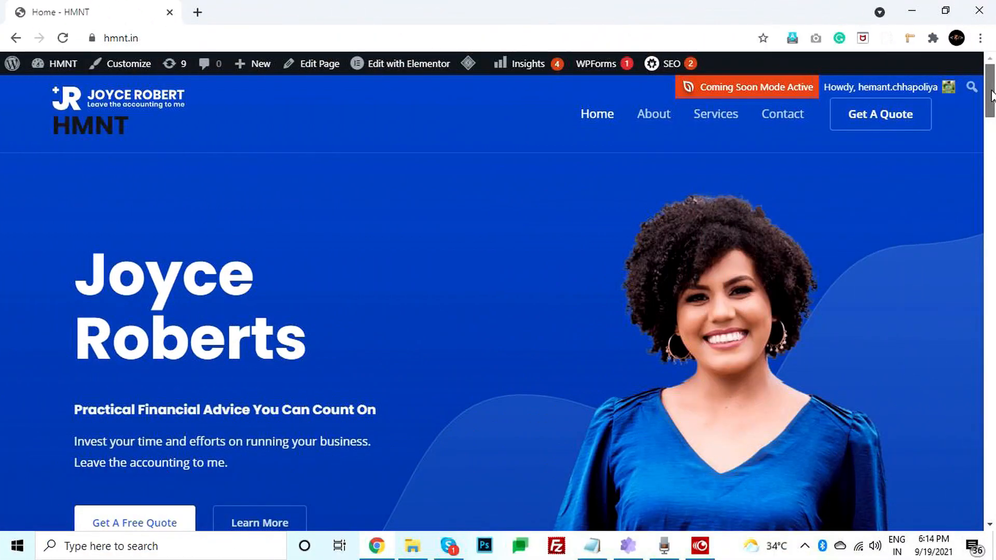
# - Open the HMNT admin Dashboard from the admin bar in a new browser tab and switch to it
pyautogui.moveTo(991, 94); pyautogui.dragTo(995, 525)
pyautogui.moveTo(994, 475); pyautogui.dragTo(994, 88)
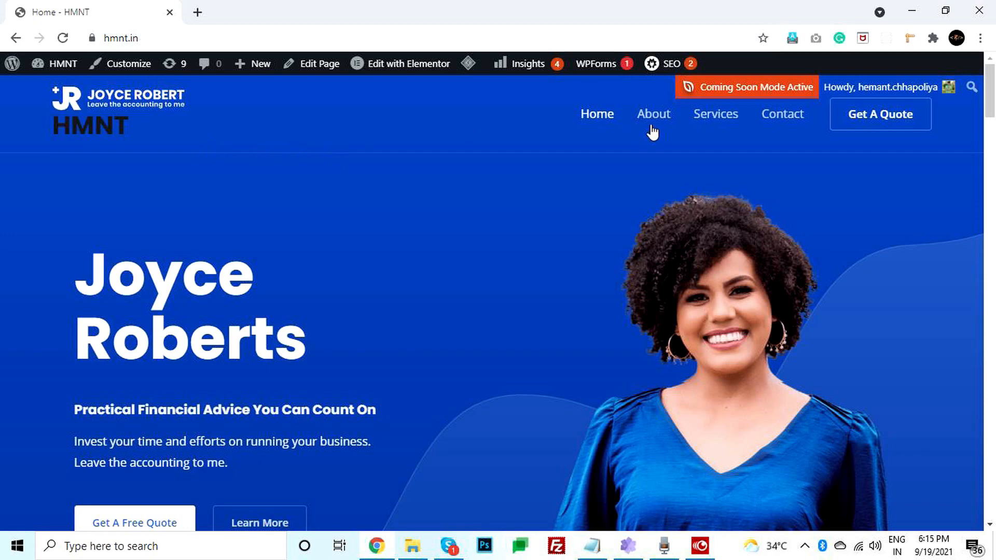
pyautogui.moveTo(47, 74)
pyautogui.rightClick(47, 91)
pyautogui.click(103, 102)
pyautogui.click(233, 8)
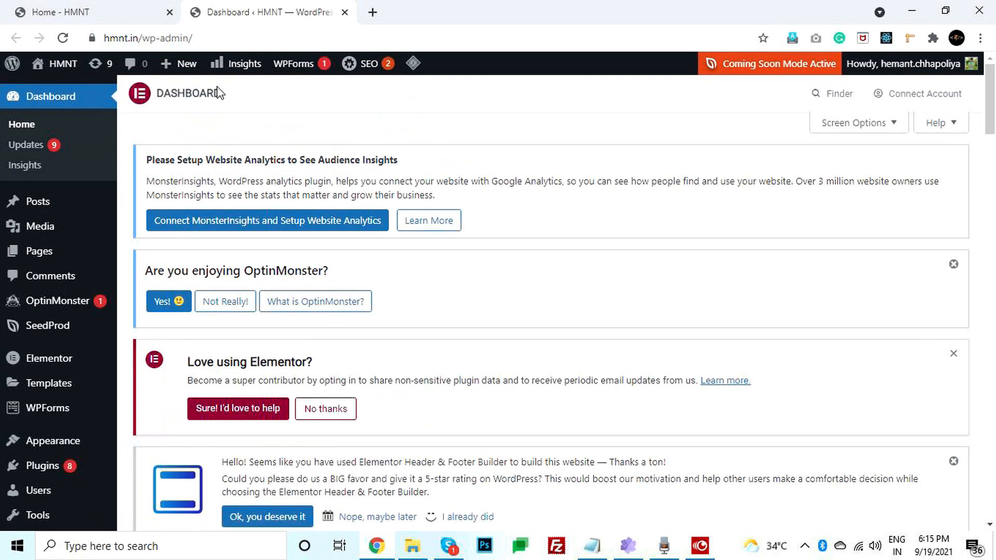
pyautogui.click(86, 7)
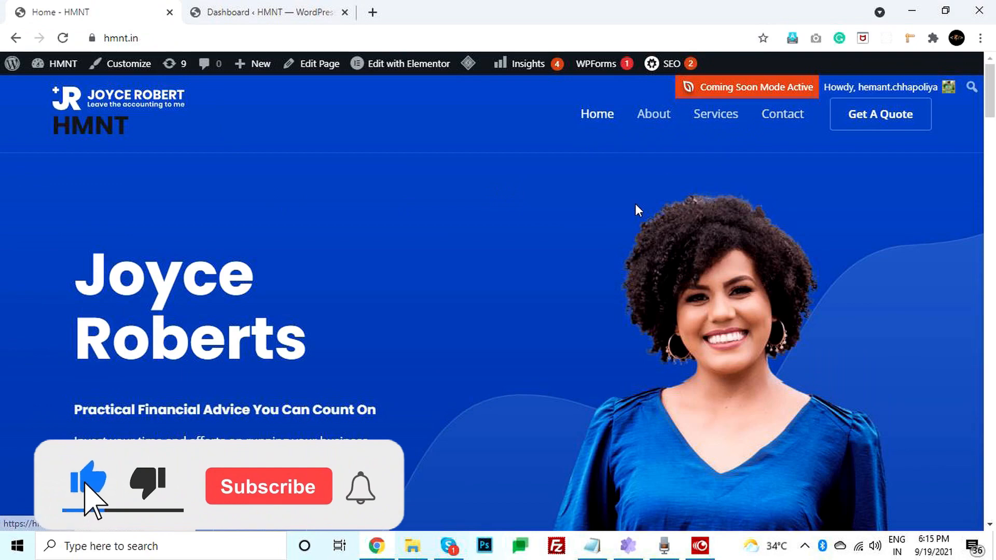
pyautogui.scroll(-1, 463, 262)
pyautogui.hotkey('ctrl', 'Tab')
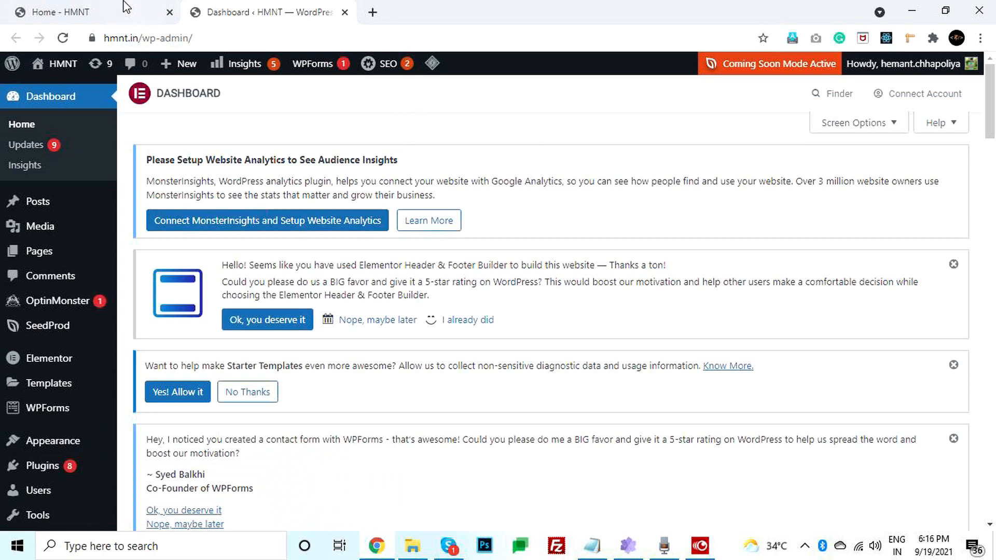
pyautogui.click(118, 6)
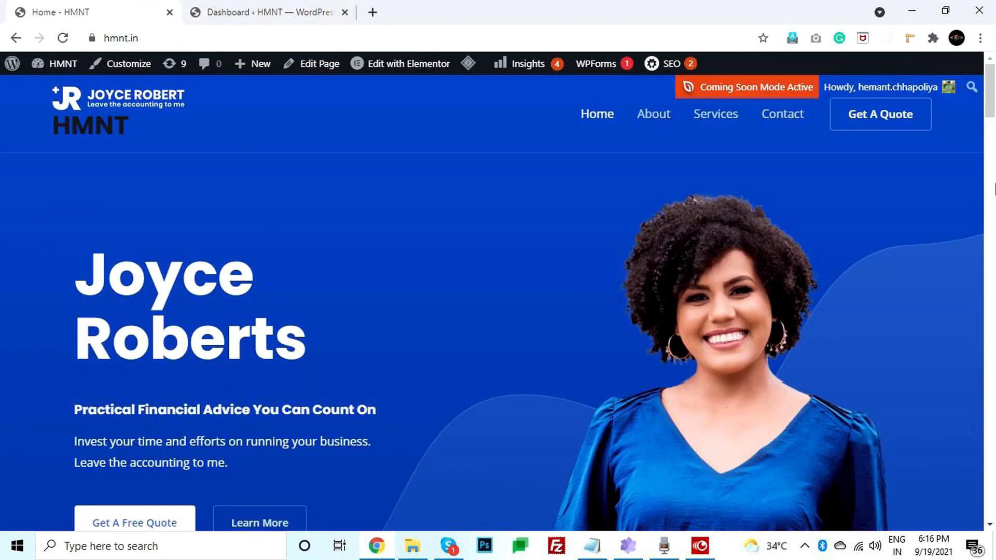
pyautogui.moveTo(995, 102); pyautogui.dragTo(995, 513)
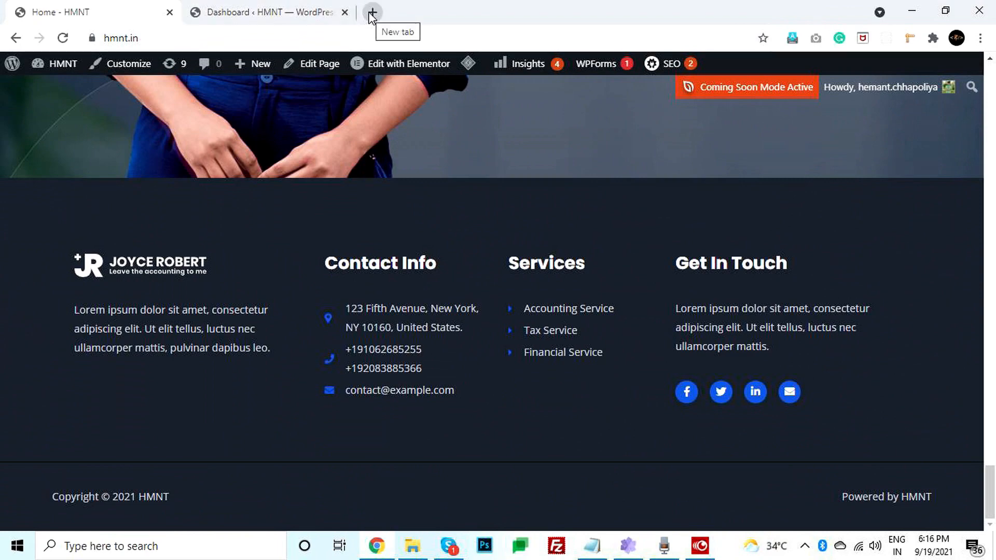
pyautogui.moveTo(992, 493); pyautogui.dragTo(992, 78)
pyautogui.click(273, 9)
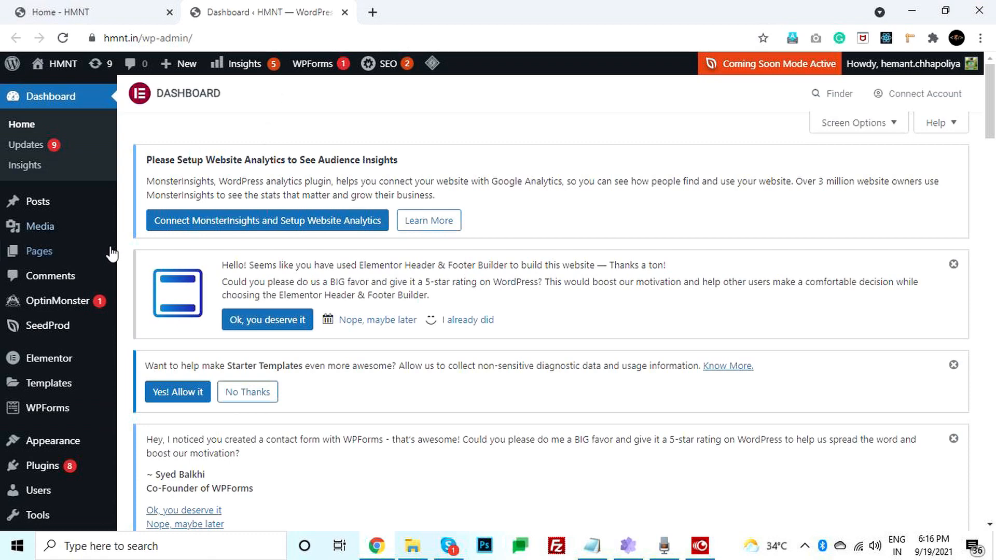
pyautogui.scroll(-1, 128, 260)
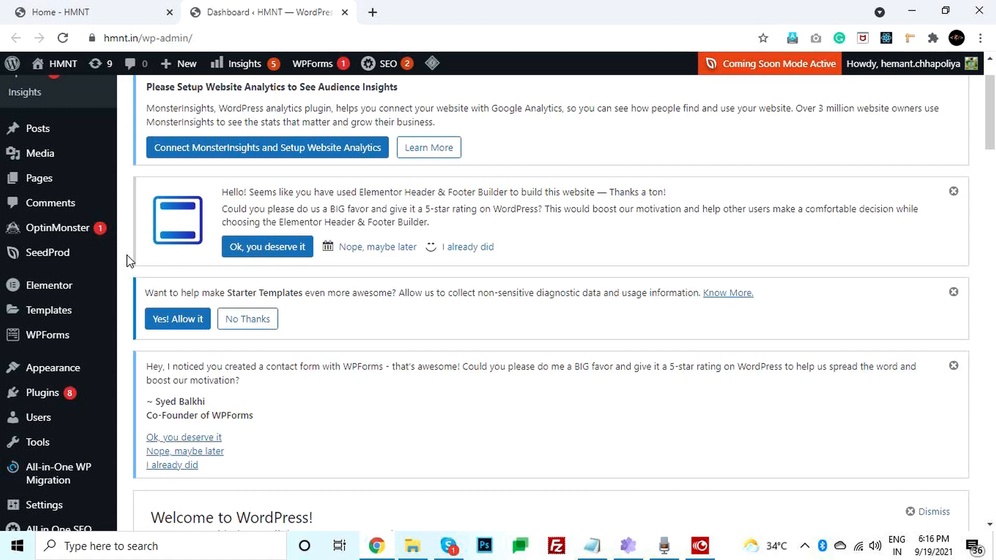
pyautogui.scroll(1, 129, 261)
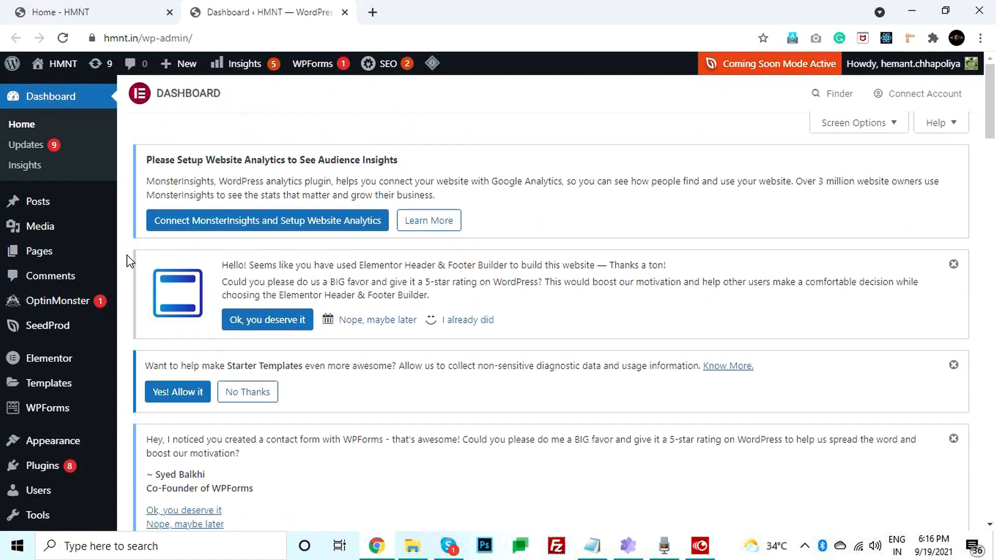
# - Load hostinger.in in a new tab, then return to the WordPress Dashboard tab
pyautogui.click(372, 12)
pyautogui.write('hos')
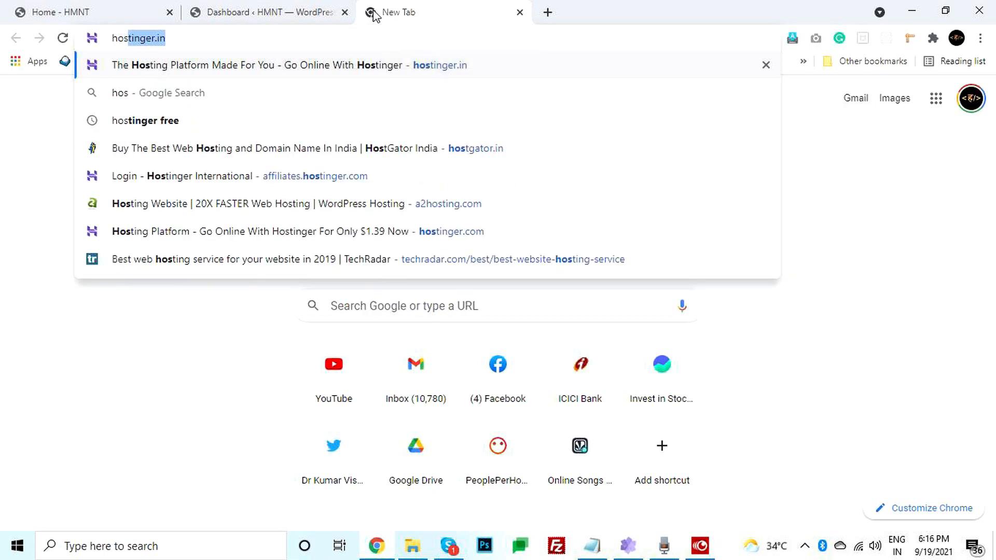
pyautogui.press('Return')
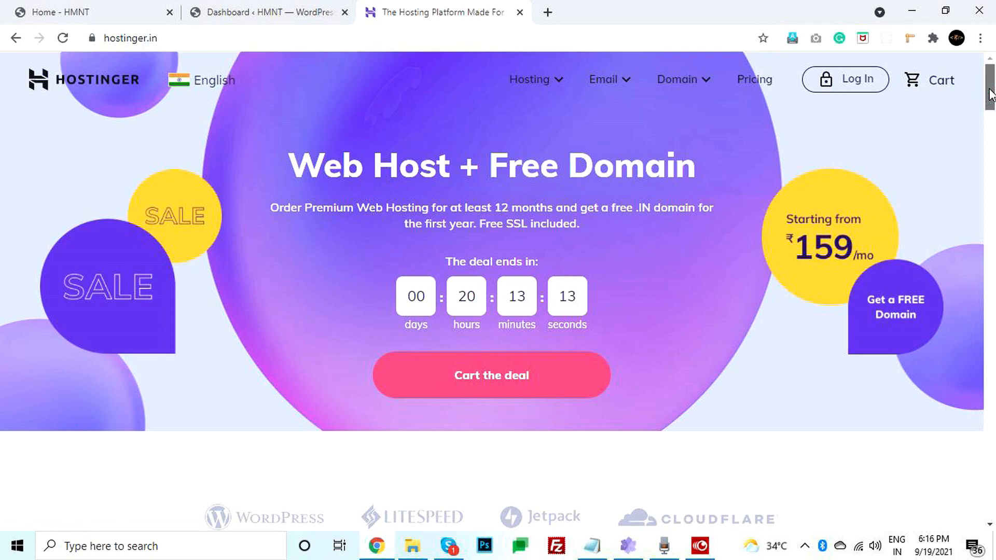
pyautogui.moveTo(991, 94); pyautogui.dragTo(993, 491)
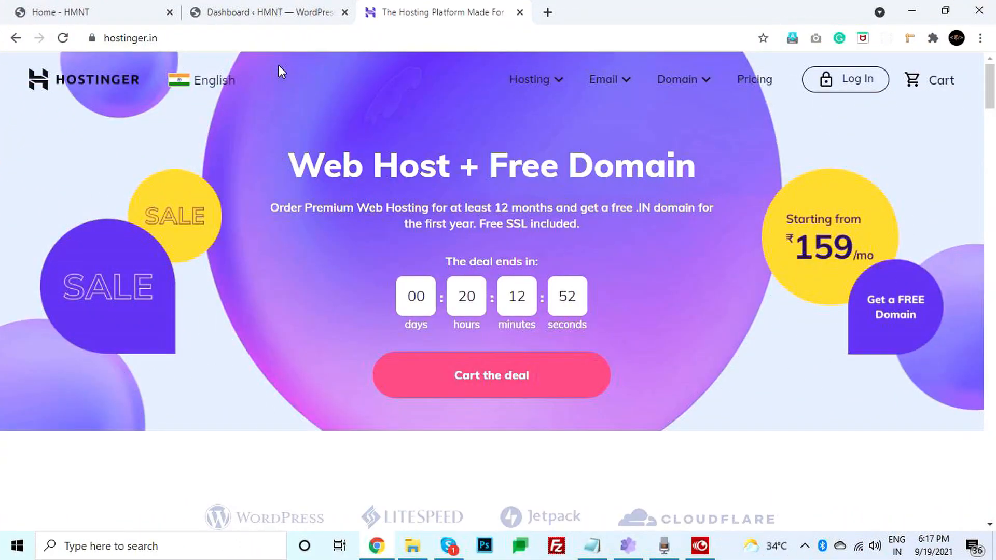
pyautogui.click(199, 7)
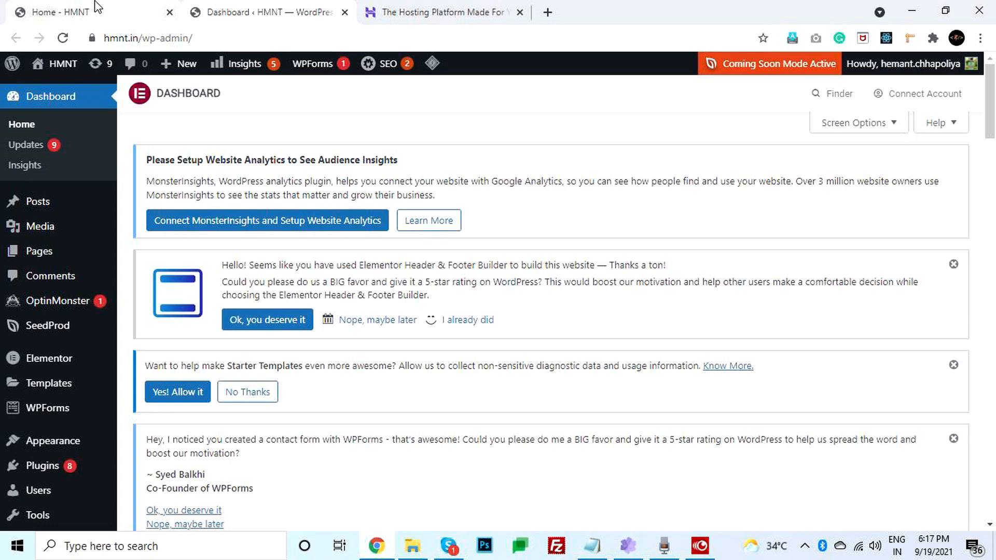
pyautogui.click(97, 6)
pyautogui.click(94, 37)
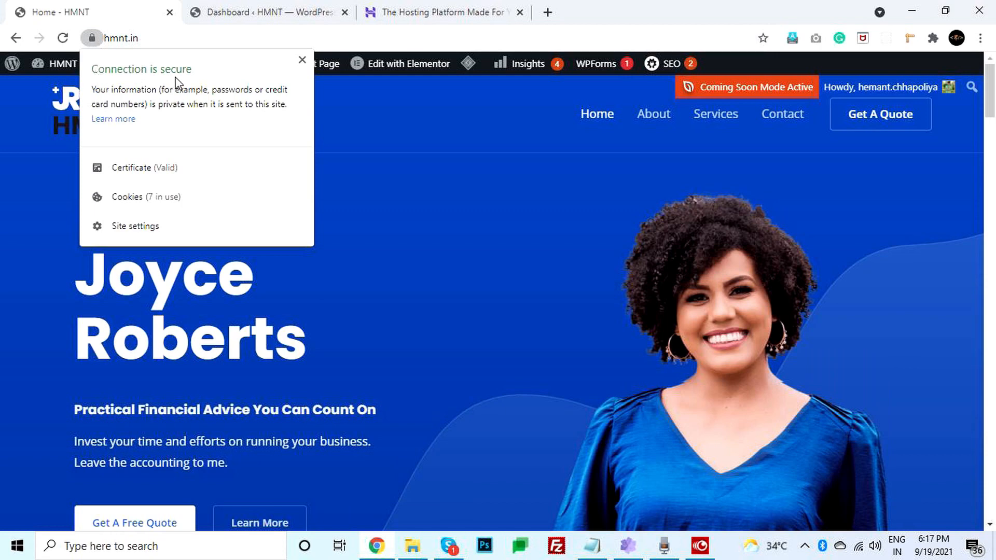
pyautogui.click(164, 38)
pyautogui.click(165, 40)
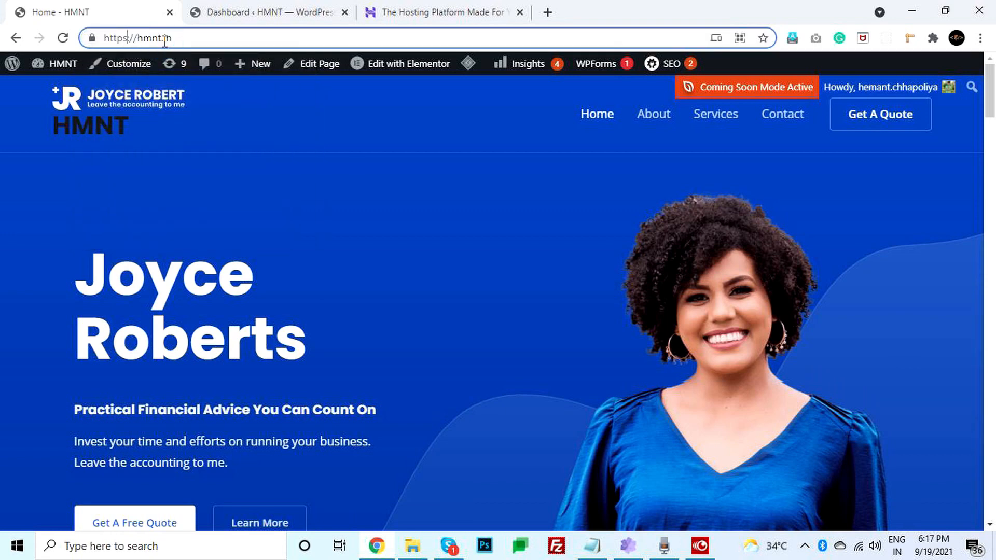
pyautogui.hotkey('ctrl', 'shift', 'Right')
pyautogui.click(261, 178)
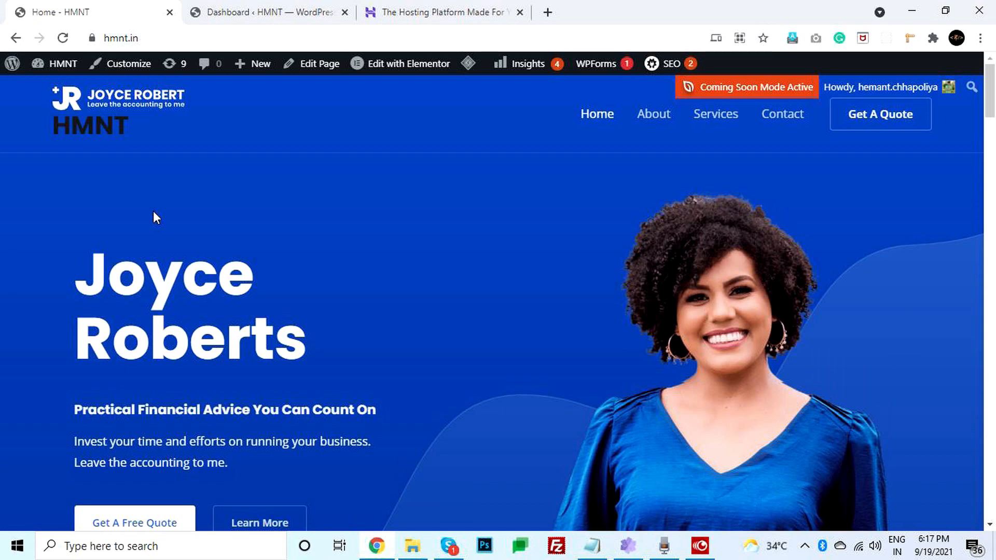
pyautogui.click(91, 39)
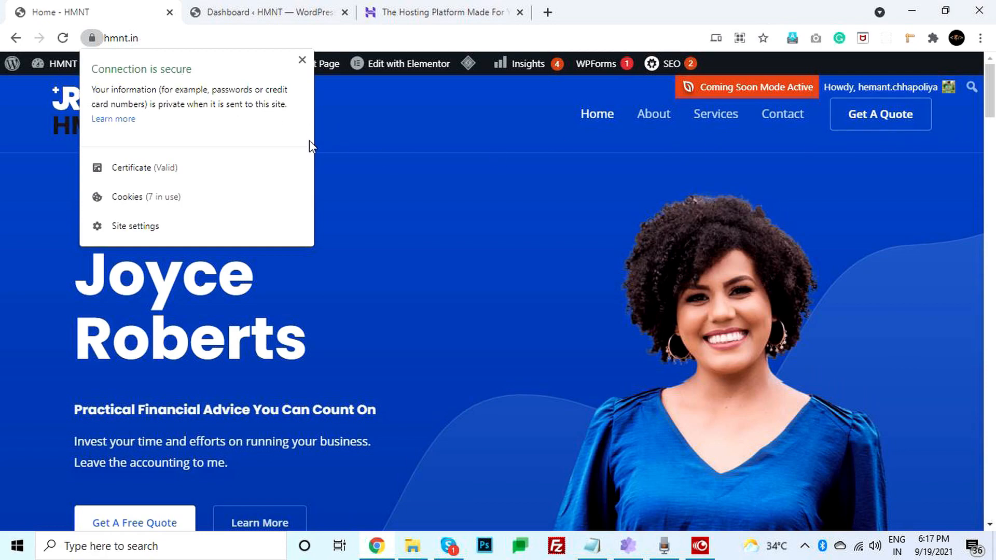
pyautogui.hotkey('ctrl', 'Tab')
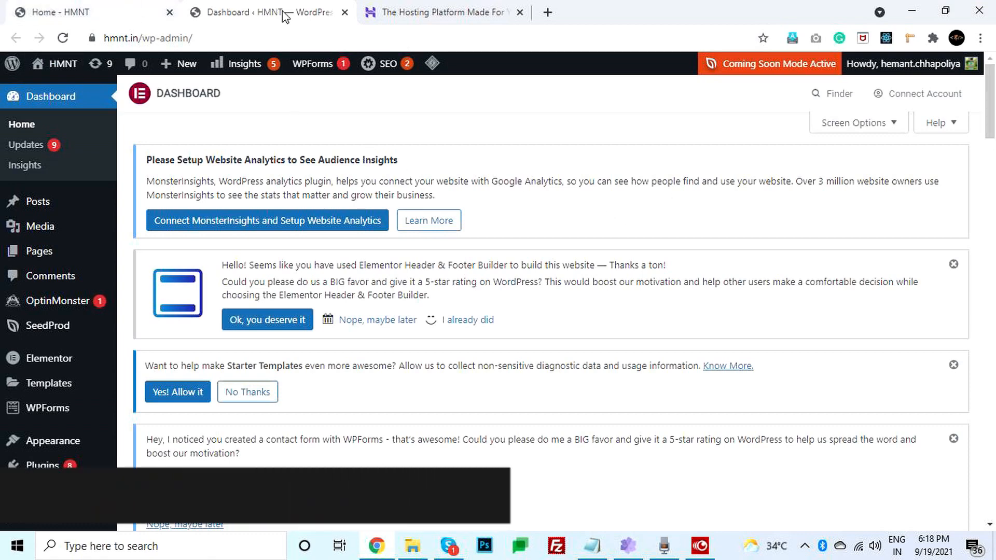
# - Load cloudflare.com in a new tab, then return to the HMNT homepage tab
pyautogui.click(547, 12)
pyautogui.write('clo')
pyautogui.press('Return')
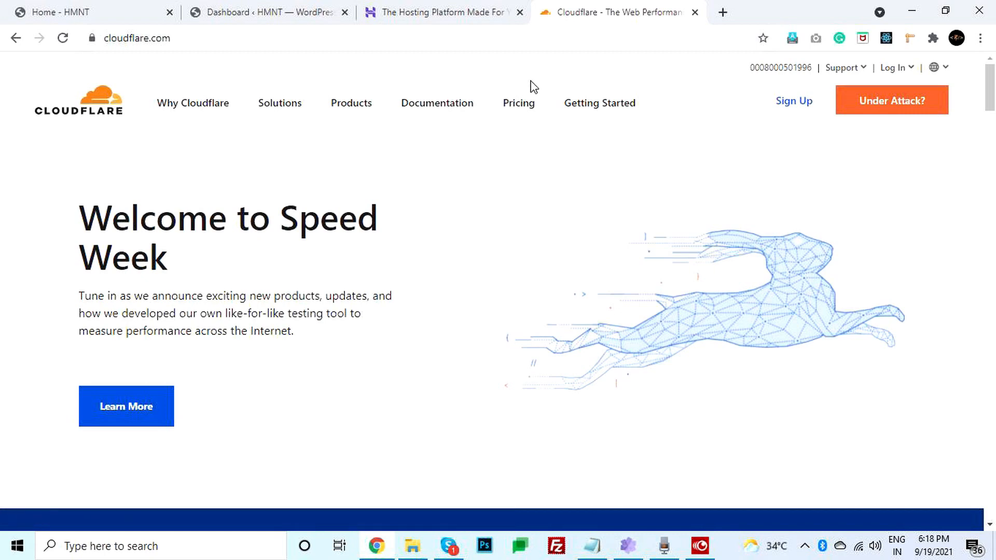
pyautogui.click(63, 7)
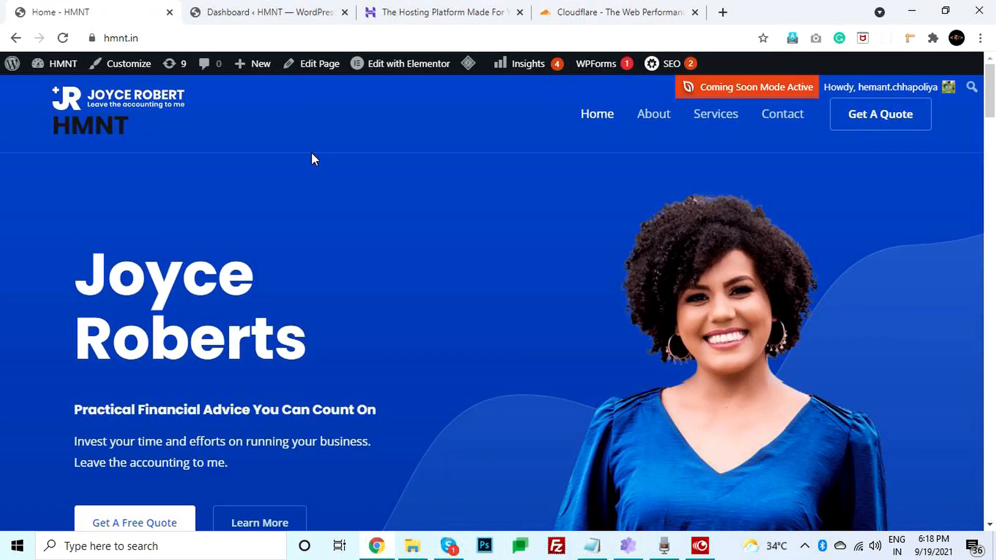
# - In Plugins > Add New, search 'word' and install Wordfence Security – Firewall & Malware Scan
pyautogui.click(263, 13)
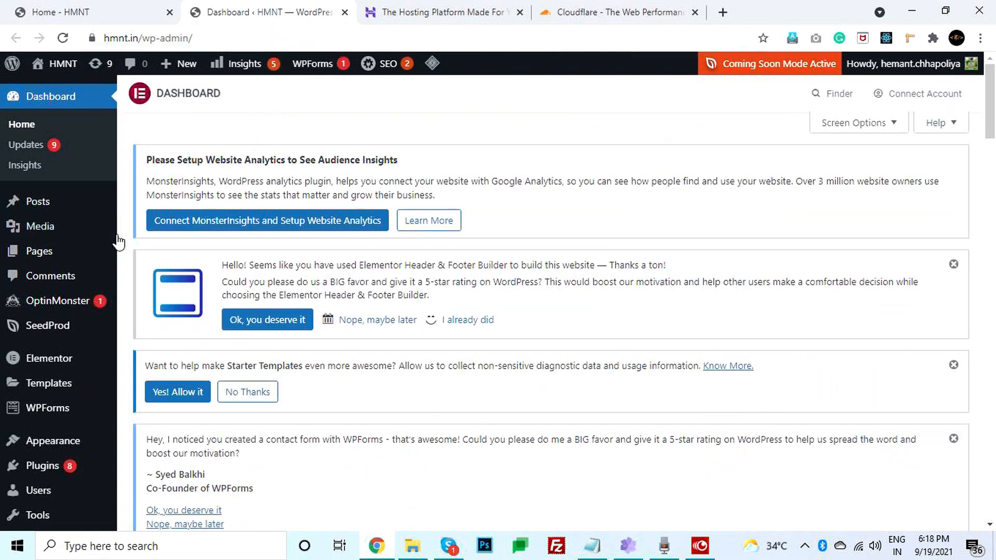
pyautogui.scroll(-3, 122, 284)
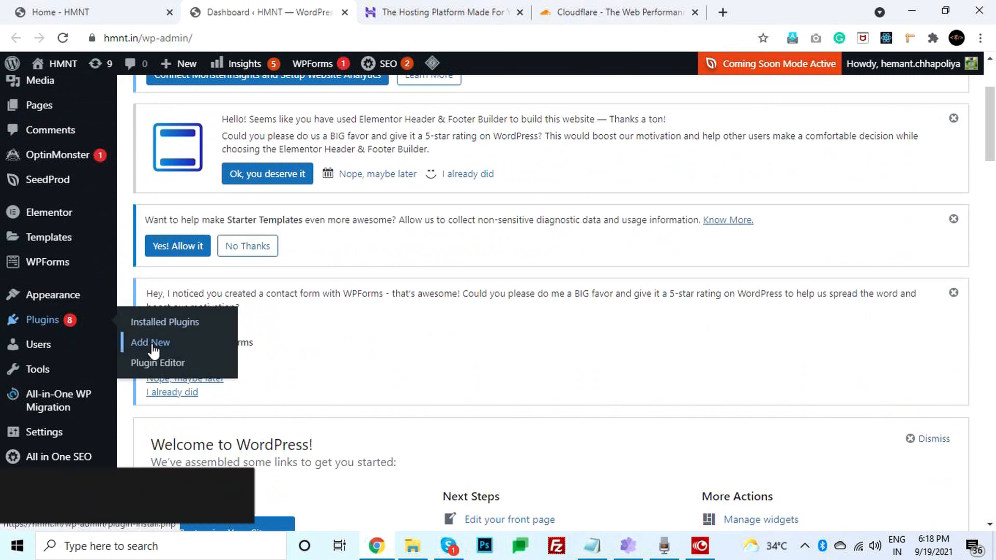
pyautogui.click(148, 344)
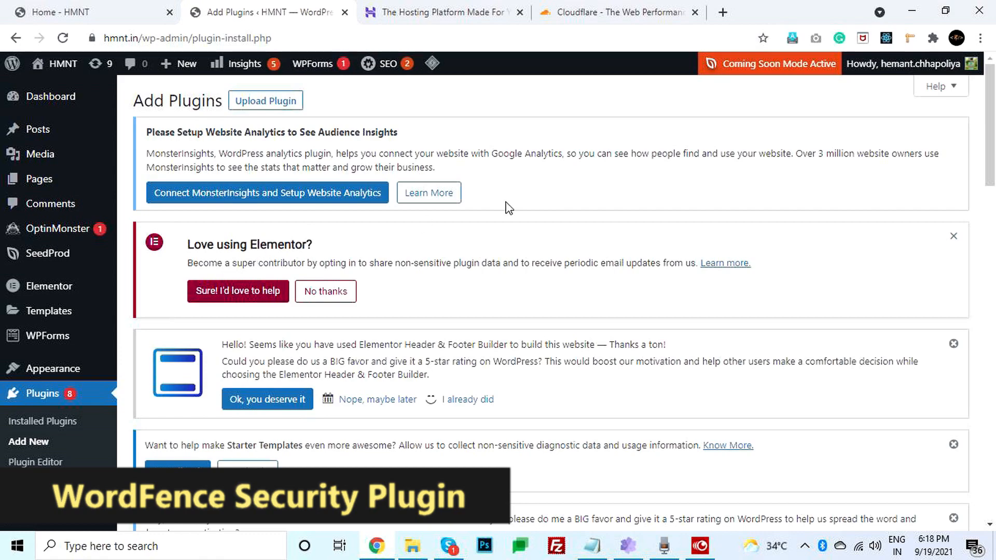
pyautogui.scroll(-1, 572, 266)
pyautogui.scroll(-3, 573, 267)
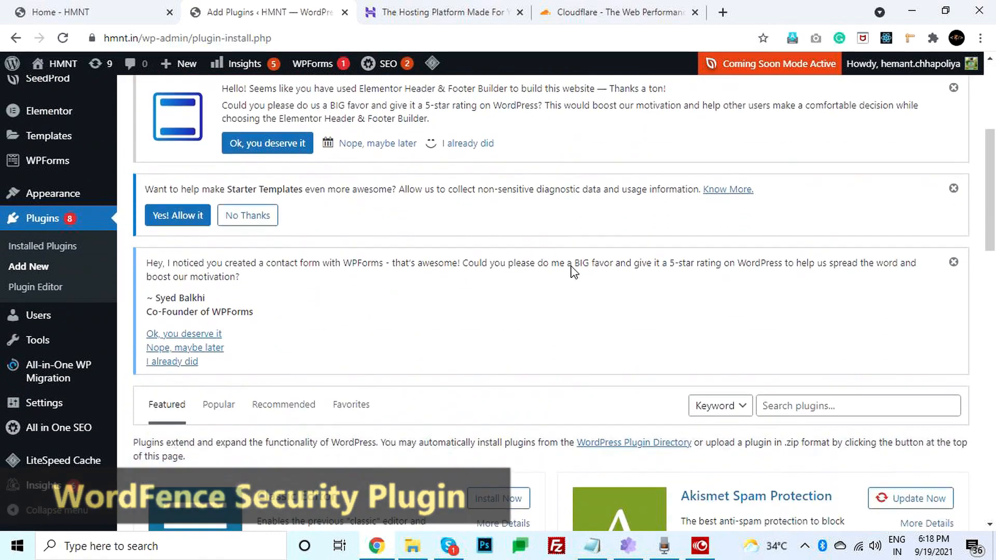
pyautogui.scroll(-7, 785, 192)
pyautogui.scroll(2, 786, 193)
pyautogui.click(780, 153)
pyautogui.write('wordfence')
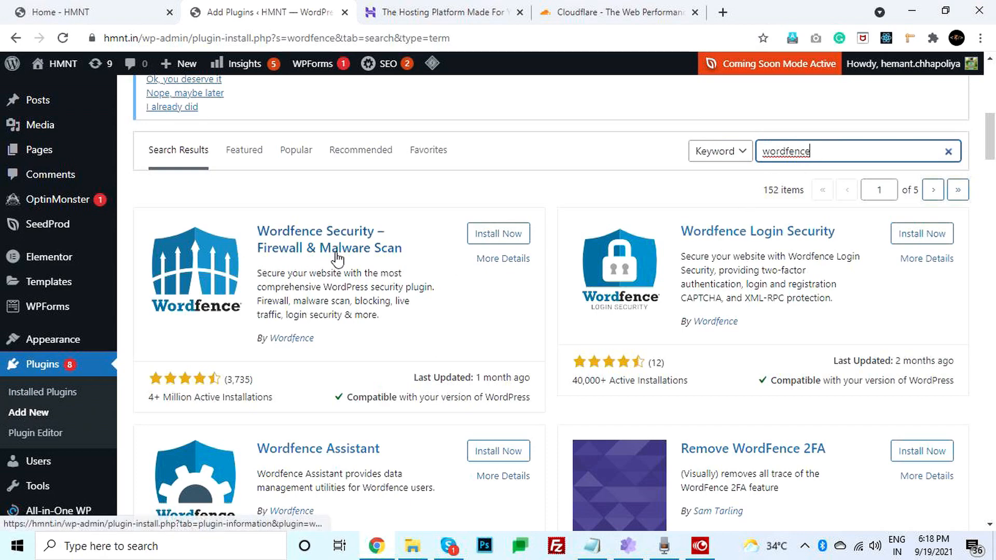
pyautogui.click(502, 237)
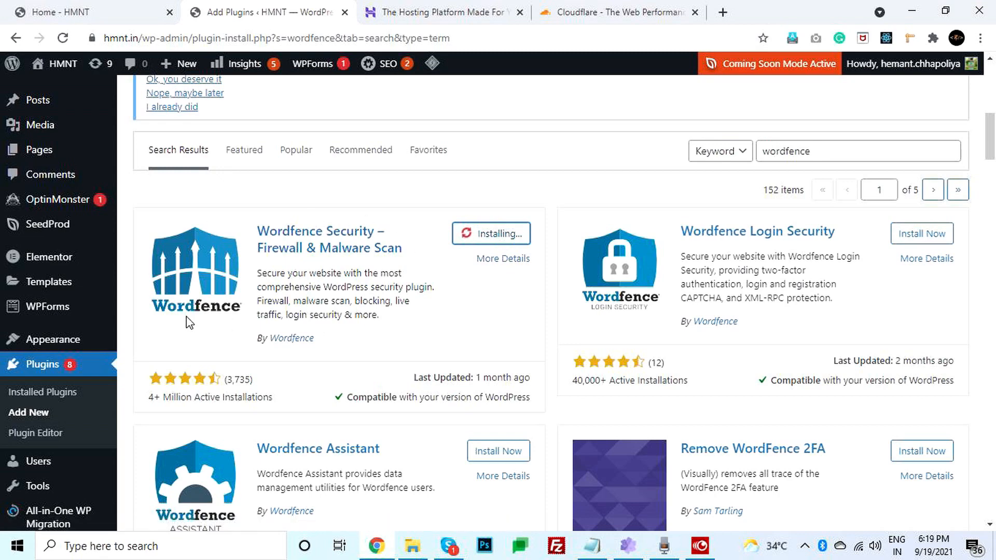
# - Activate Wordfence, accept its security alert settings, and skip the premium licence key
pyautogui.click(515, 238)
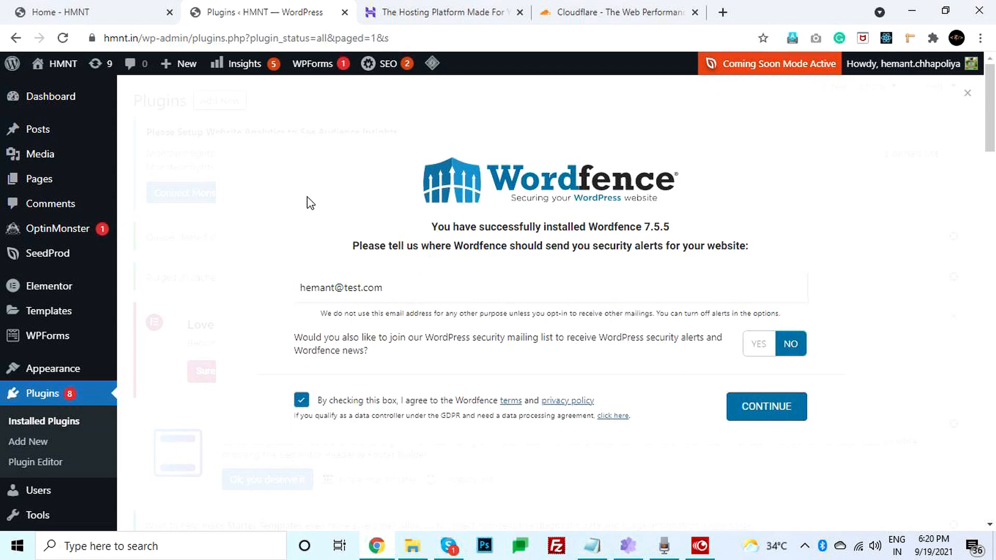
pyautogui.click(743, 412)
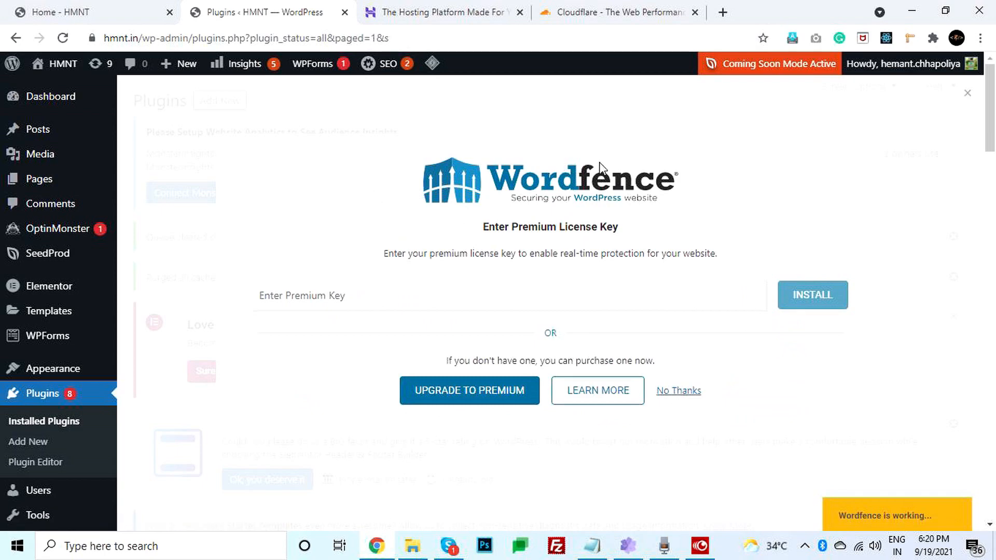
pyautogui.click(285, 294)
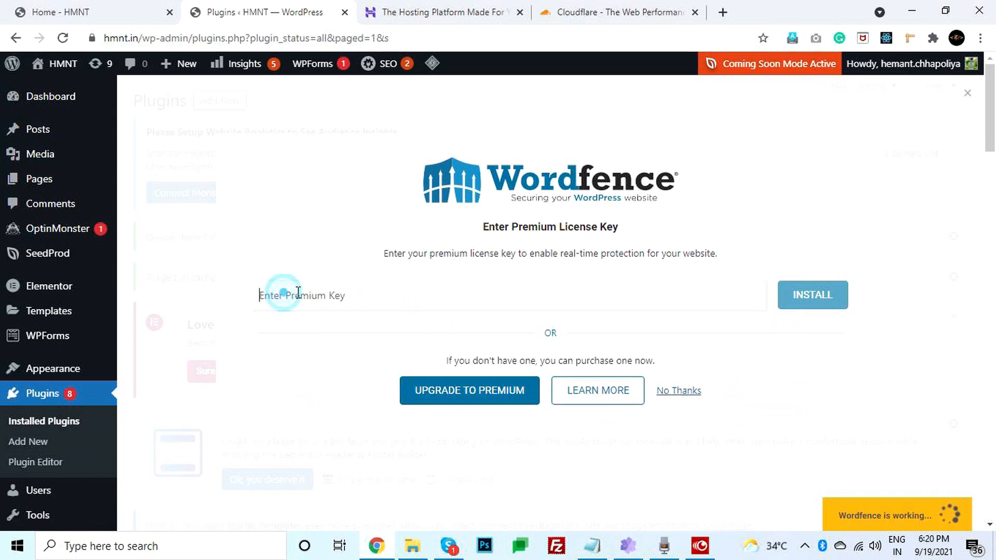
pyautogui.click(674, 392)
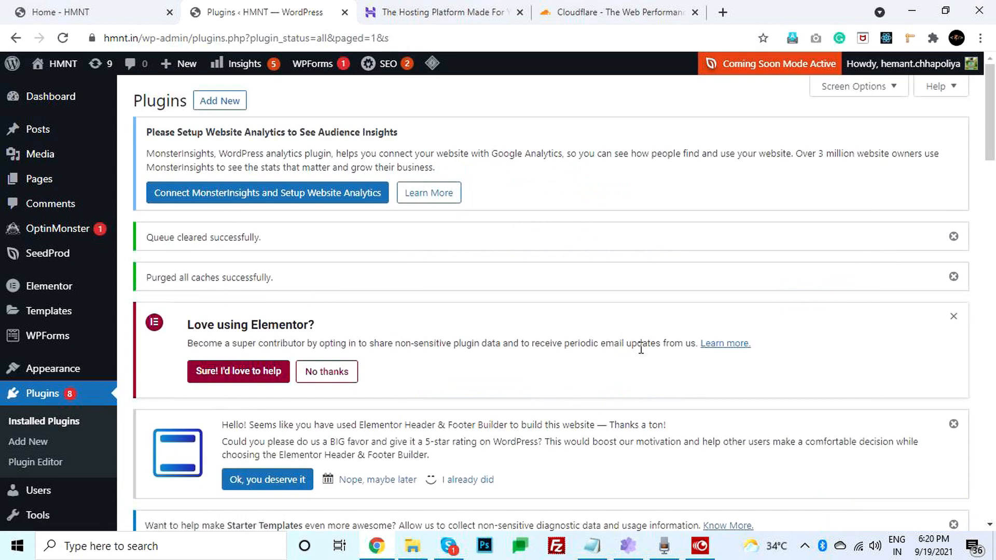
pyautogui.scroll(-8, 637, 359)
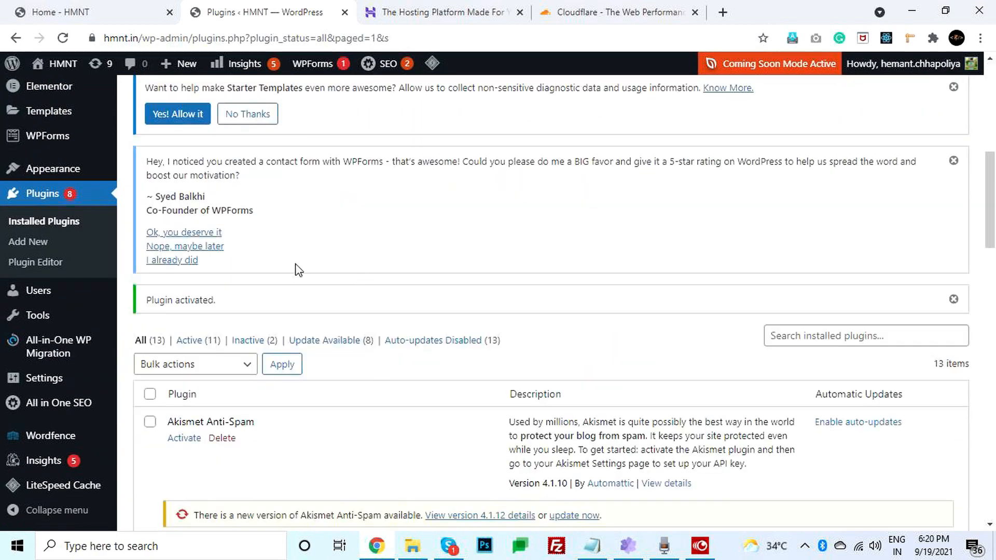
# - Open the Wordfence dashboard, dismiss its intro tour, and scroll through the firewall and scan status
pyautogui.click(51, 437)
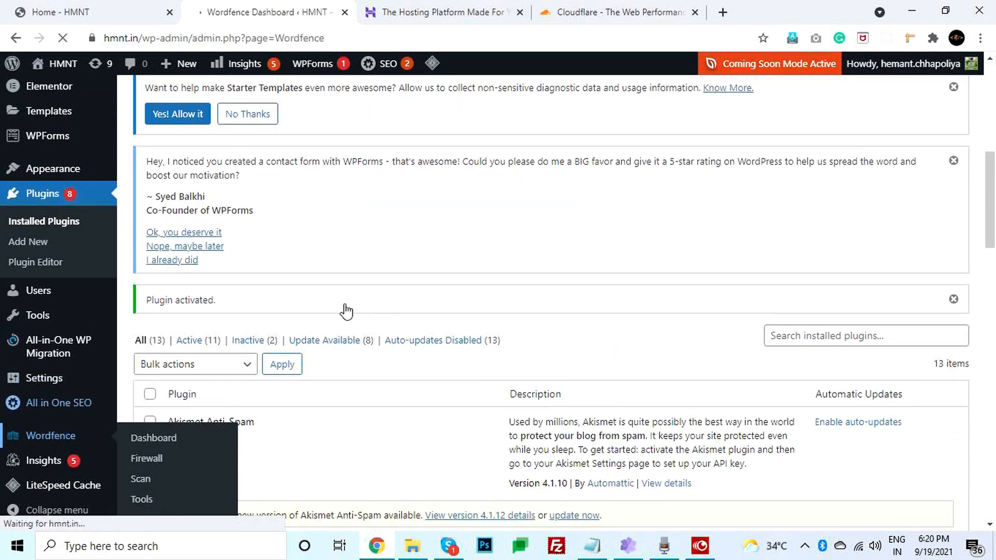
pyautogui.moveTo(991, 141); pyautogui.dragTo(994, 328)
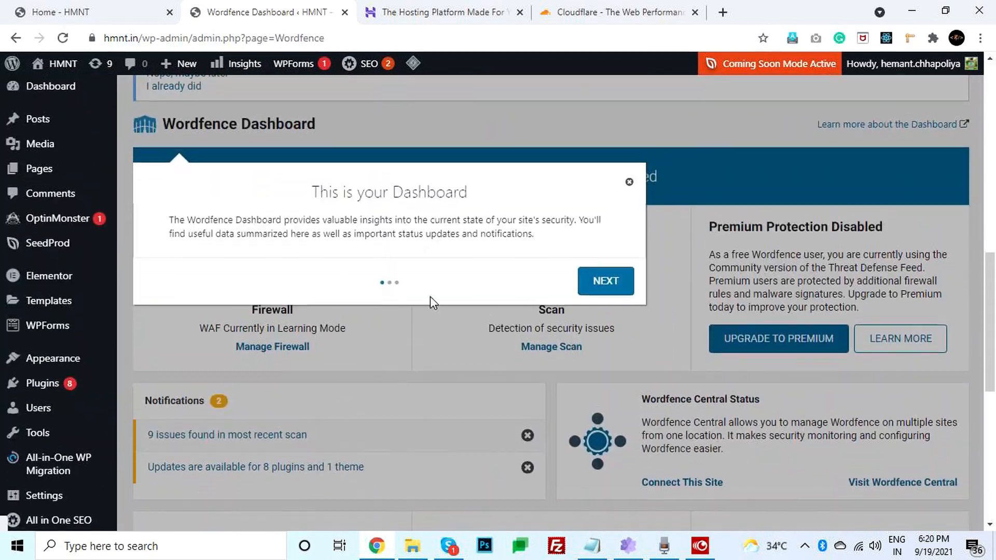
pyautogui.click(629, 183)
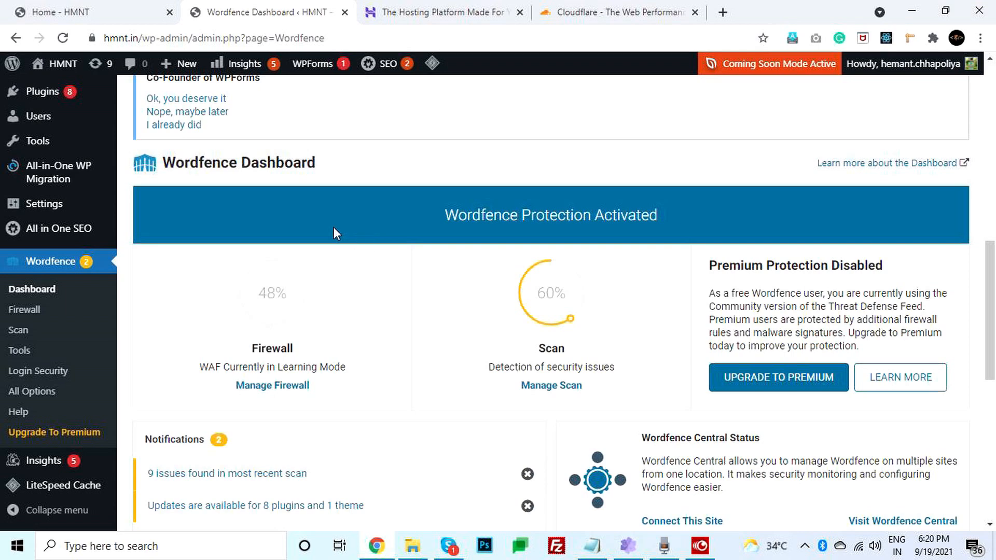
pyautogui.scroll(-2, 333, 231)
pyautogui.moveTo(315, 215)
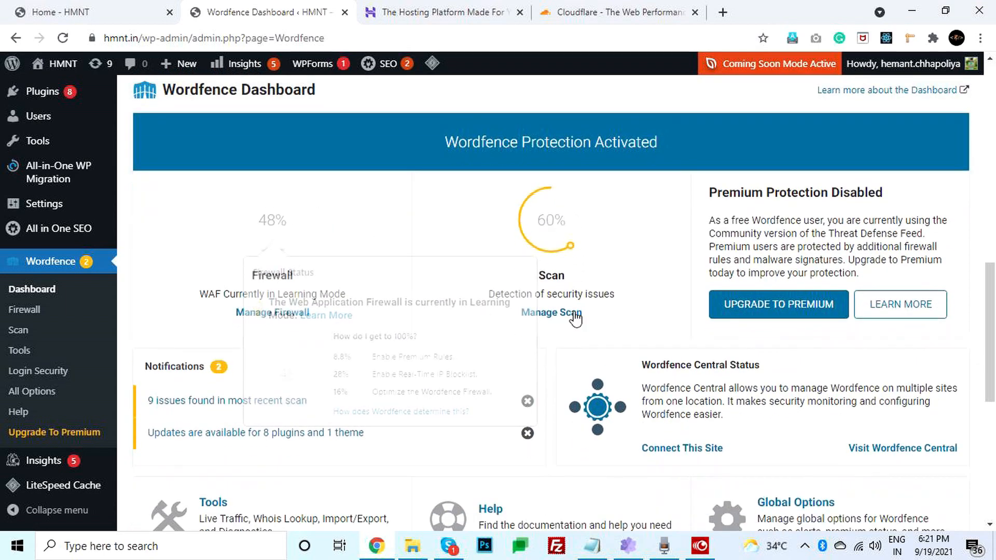
pyautogui.scroll(-1, 564, 378)
pyautogui.scroll(-3, 564, 377)
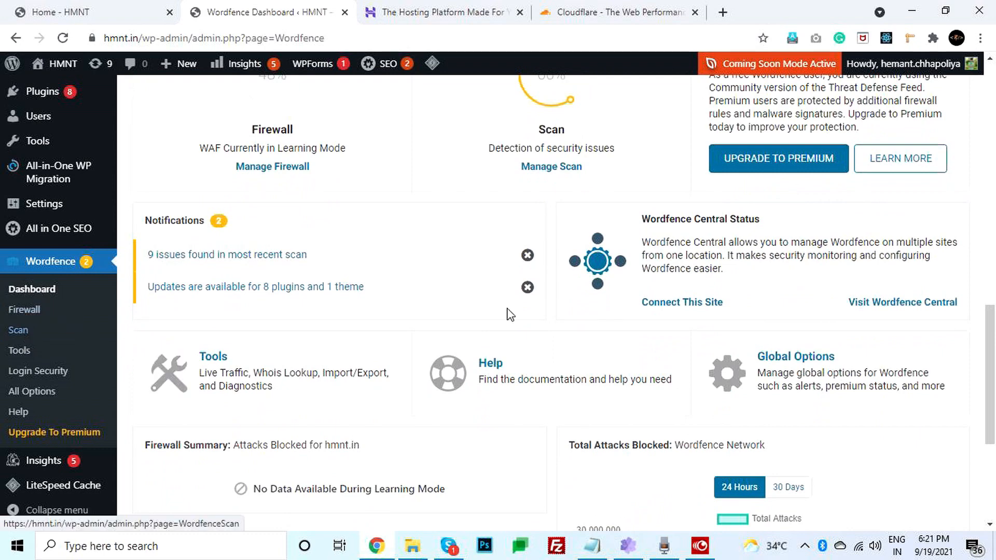
pyautogui.moveTo(990, 332); pyautogui.dragTo(971, 227)
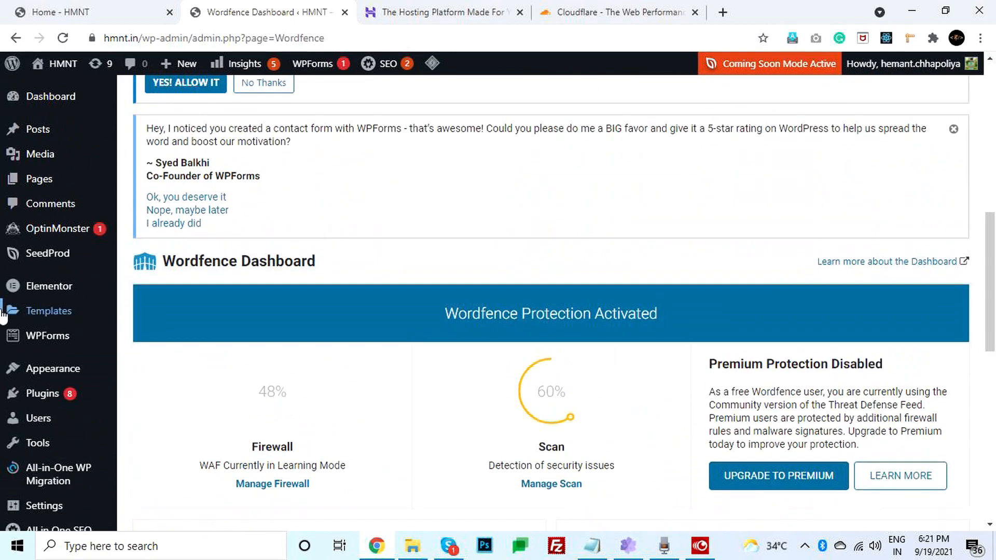
pyautogui.scroll(-4, 3, 317)
pyautogui.scroll(1, 44, 204)
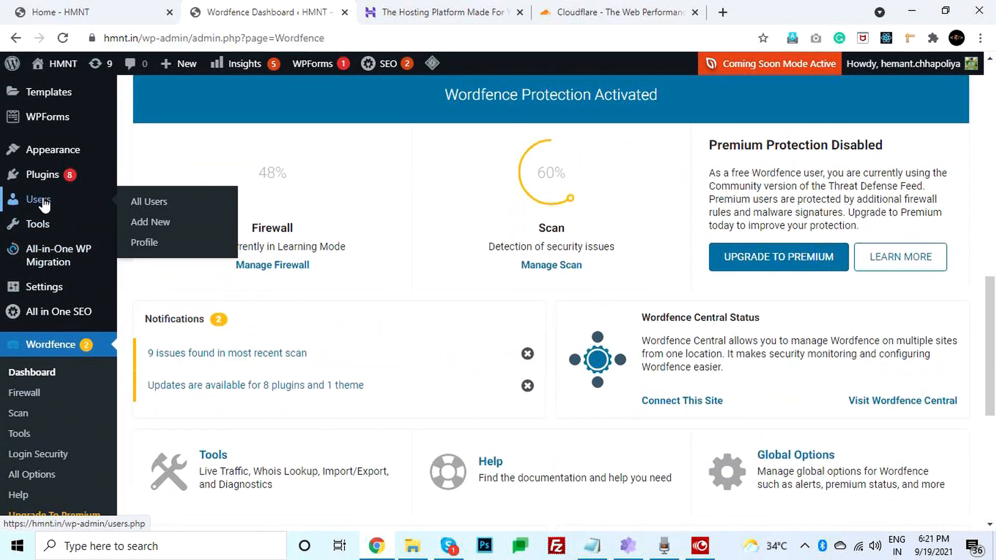
# - Log out of WordPress, close the homepage tab, and go to the site's /wp-admin address
pyautogui.moveTo(925, 72)
pyautogui.click(882, 137)
pyautogui.click(174, 20)
pyautogui.click(170, 12)
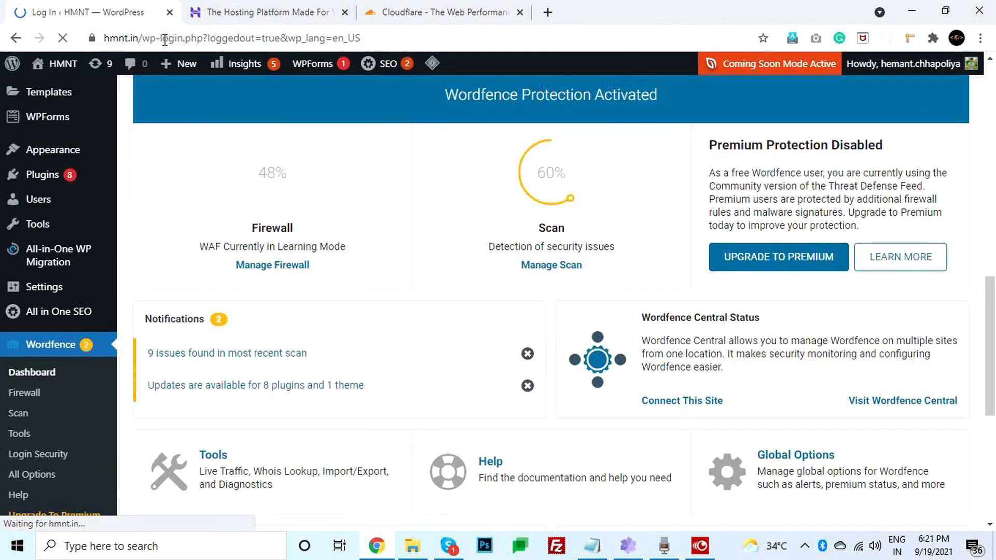
pyautogui.moveTo(162, 38); pyautogui.dragTo(881, 111)
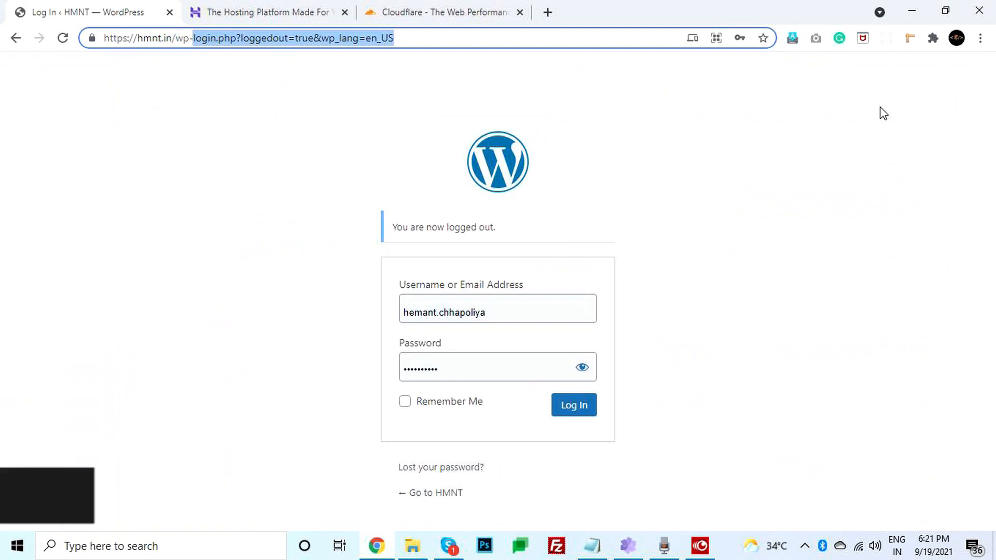
pyautogui.write('admi')
pyautogui.press('Return')
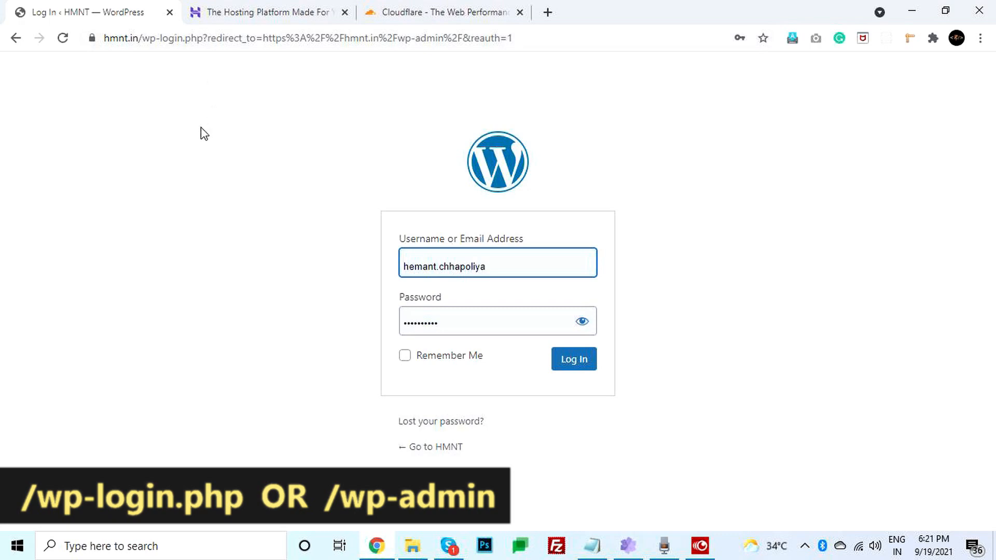
# - Sign in on the wp-login.php page as admin with Remember Me checked
pyautogui.moveTo(506, 267); pyautogui.dragTo(363, 270)
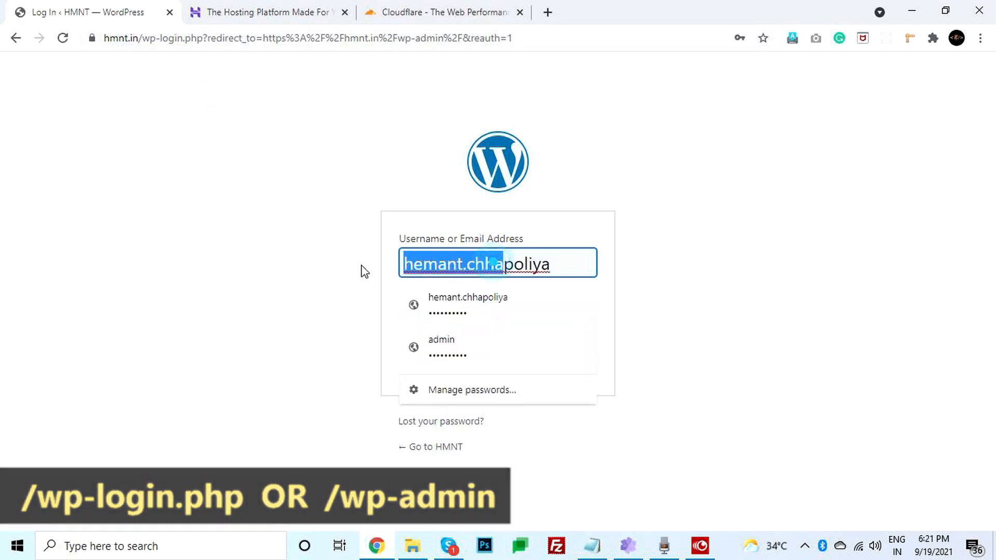
pyautogui.write('admin')
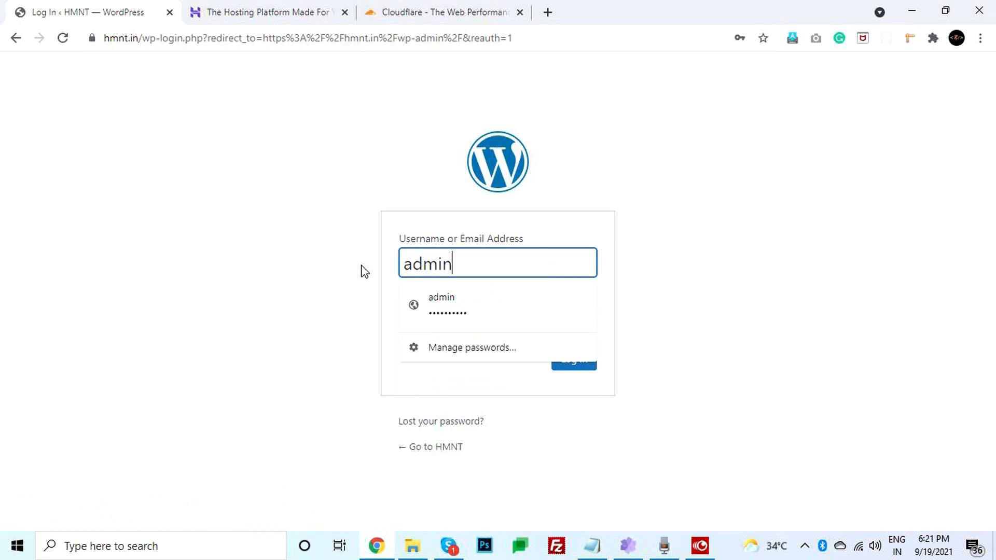
pyautogui.click(287, 263)
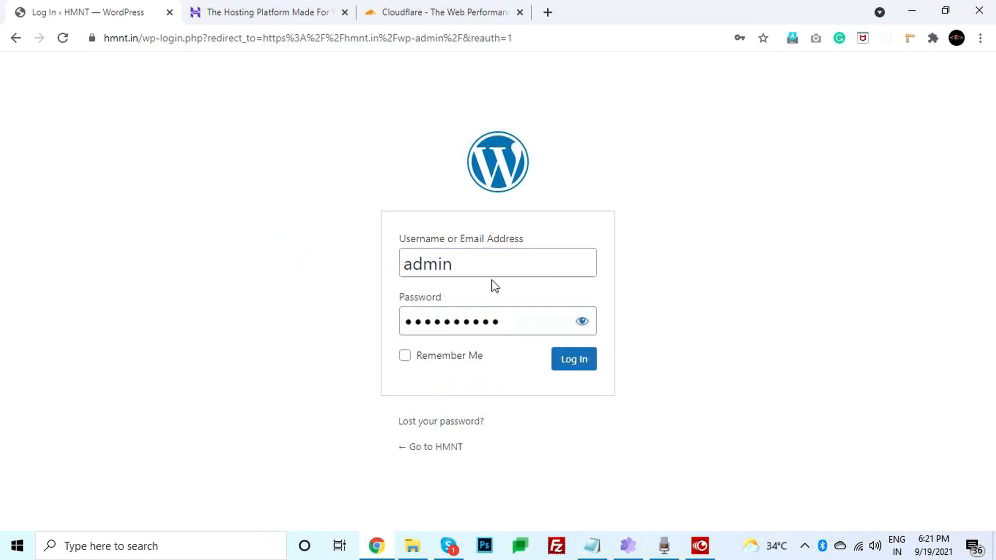
pyautogui.doubleClick(487, 265)
pyautogui.click(285, 263)
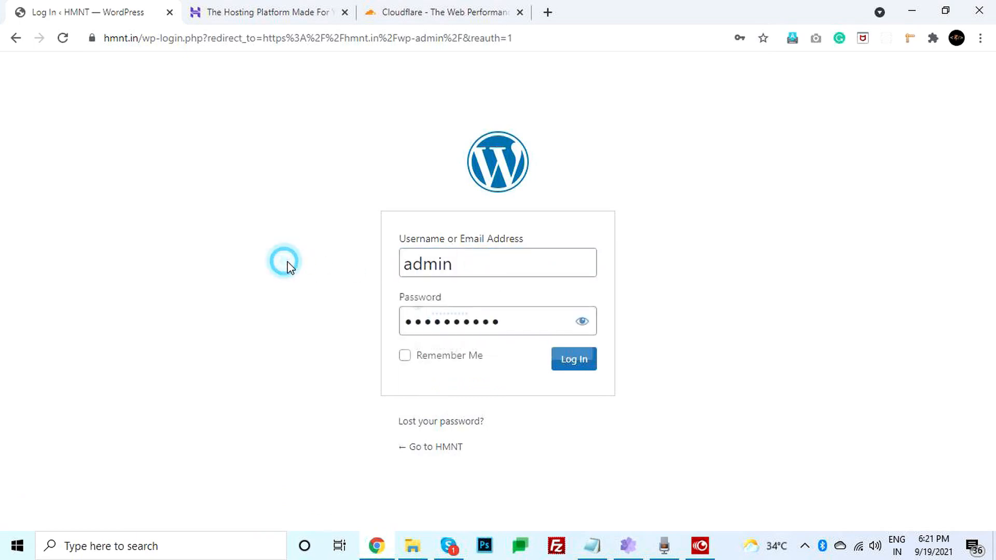
pyautogui.doubleClick(518, 321)
pyautogui.click(322, 314)
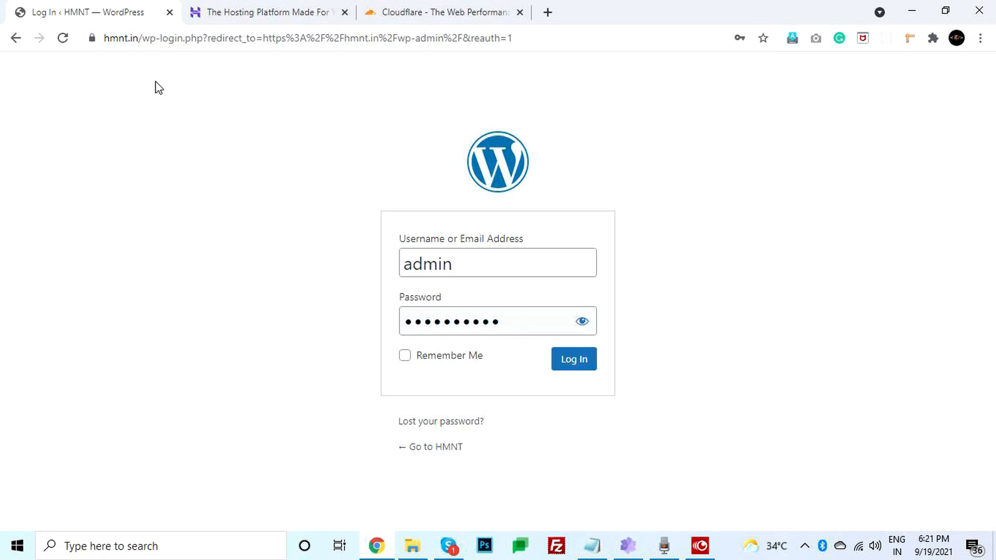
pyautogui.moveTo(143, 39); pyautogui.dragTo(202, 38)
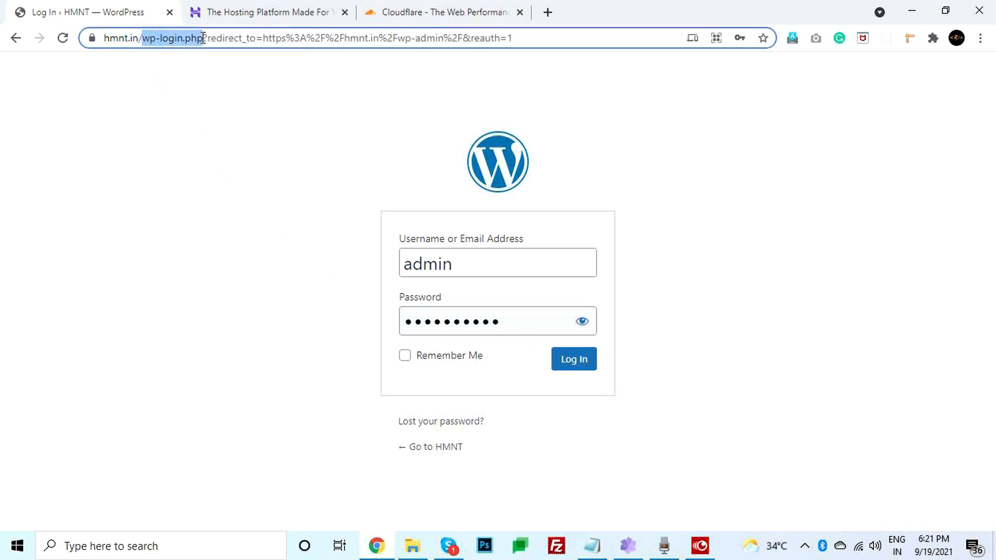
pyautogui.click(180, 187)
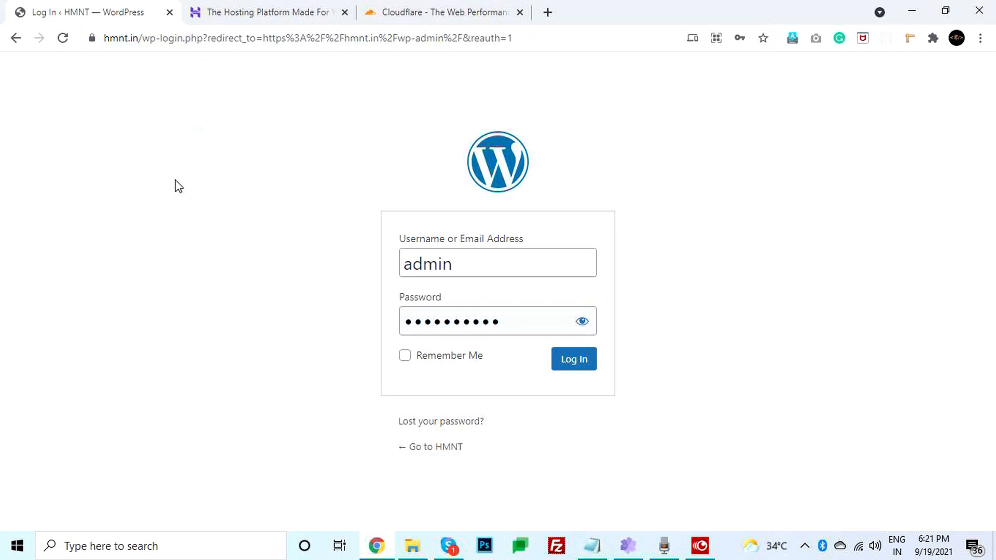
pyautogui.click(405, 355)
pyautogui.click(585, 364)
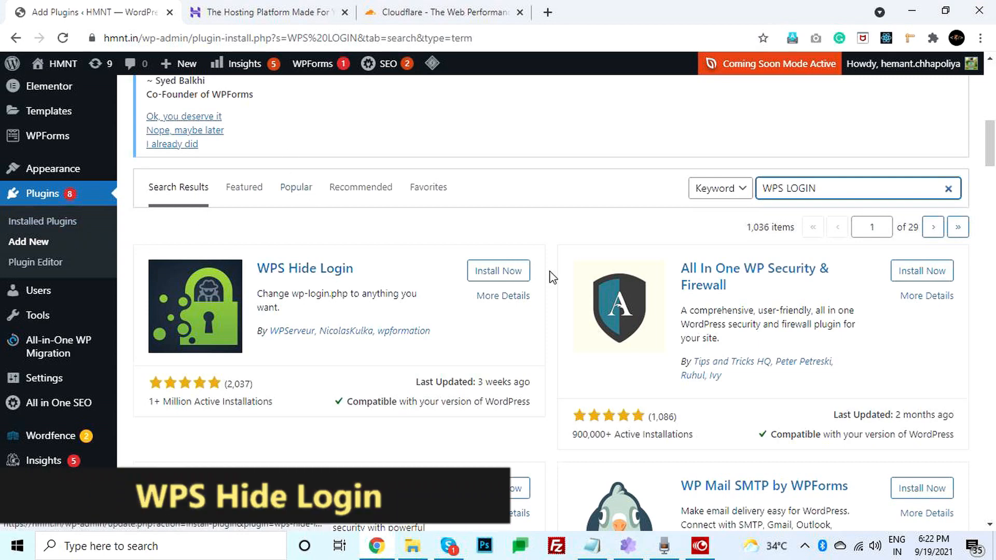
# - Install and activate the WPS Hide Login plugin
pyautogui.click(475, 278)
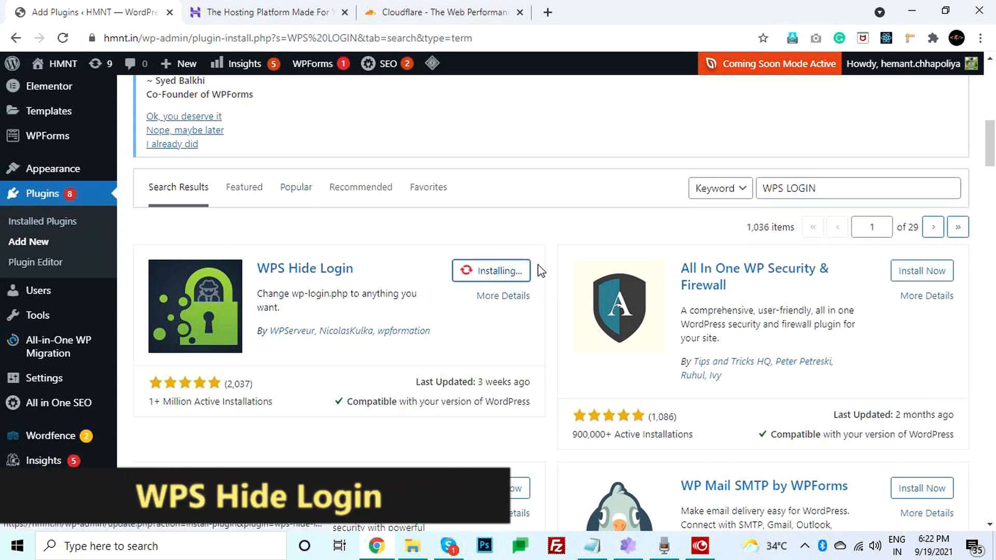
pyautogui.click(502, 272)
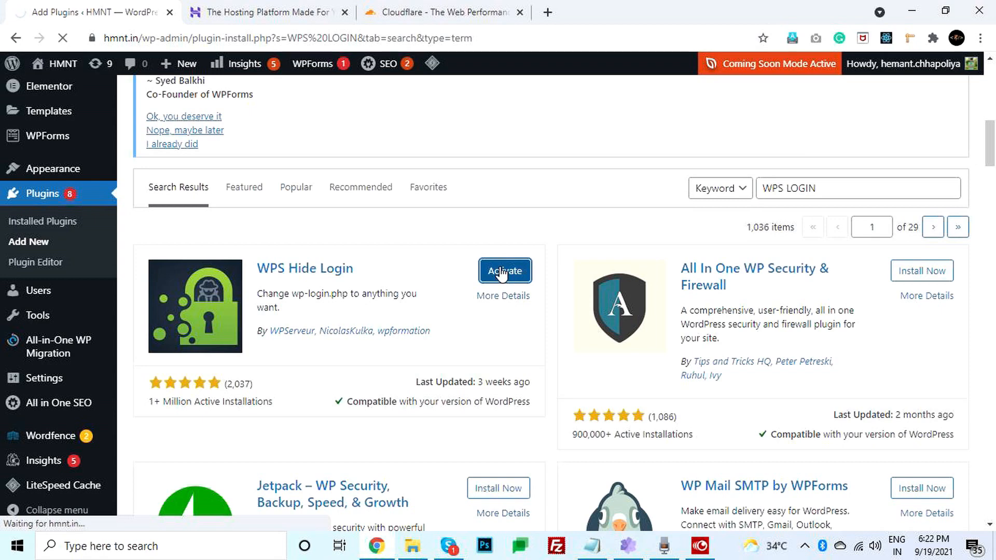
pyautogui.moveTo(47, 385)
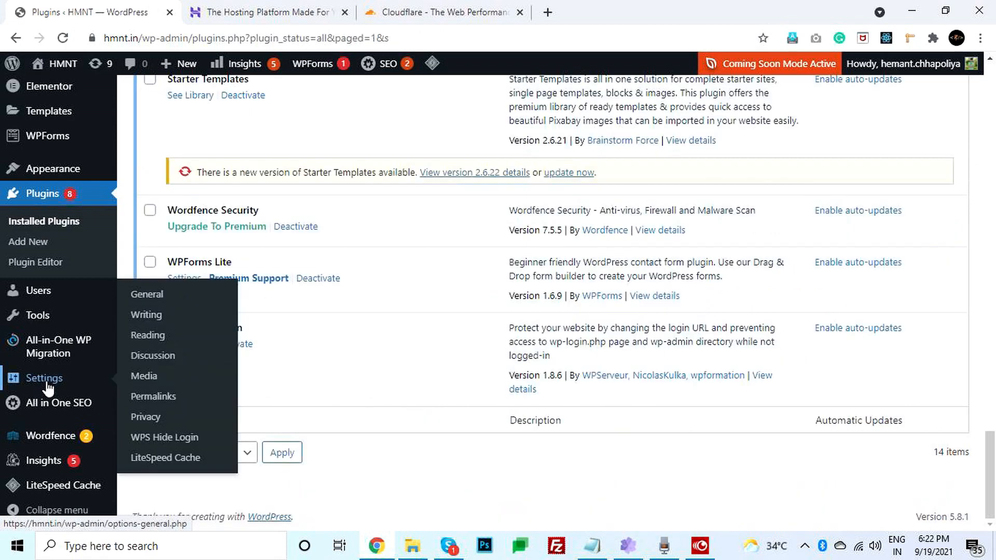
pyautogui.click(158, 443)
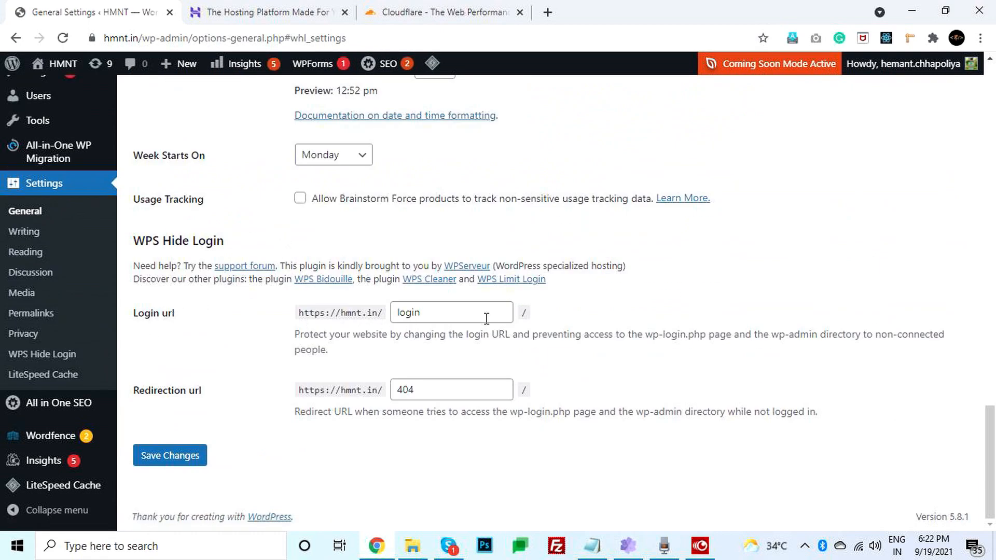
# - Set the WPS Hide Login login URL to my-login-wp and save the changes
pyautogui.moveTo(446, 317); pyautogui.dragTo(374, 327)
pyautogui.doubleClick(421, 314)
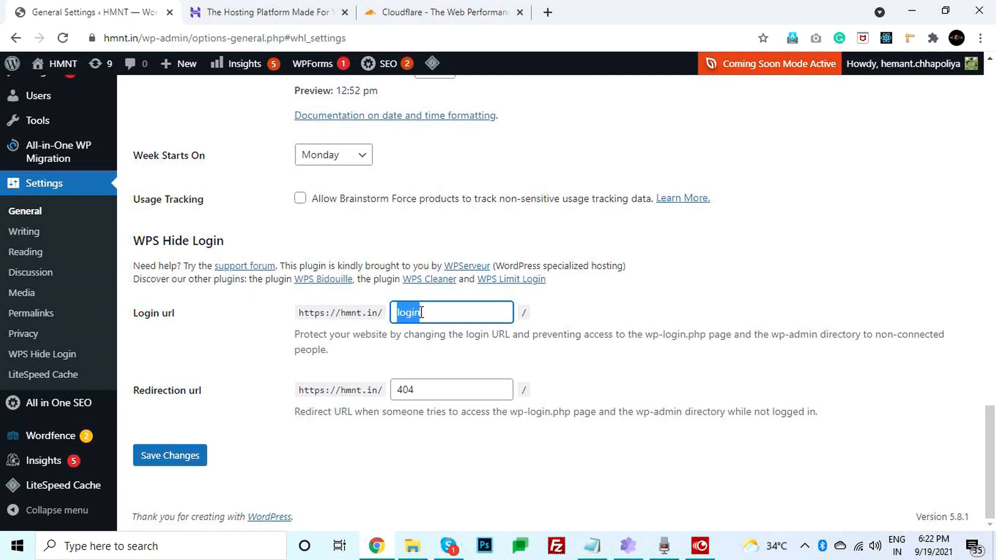
pyautogui.write('my-login-wp')
pyautogui.hotkey('ctrl', 'a')
pyautogui.click(332, 360)
pyautogui.click(173, 463)
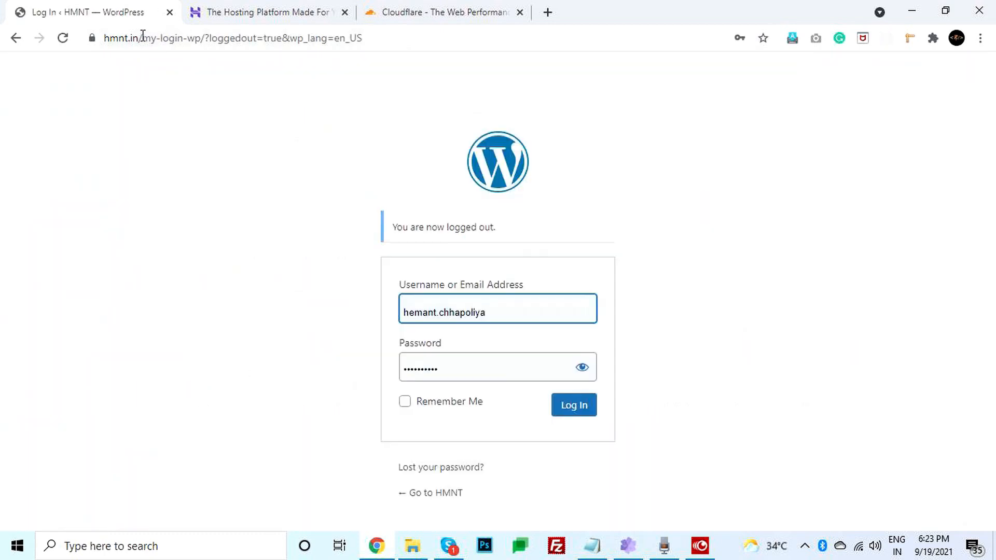
# - Visit hmnt.in/wp-admin and confirm it now redirects to a 404 page
pyautogui.moveTo(149, 38); pyautogui.dragTo(812, 67)
pyautogui.press('BackSpace')
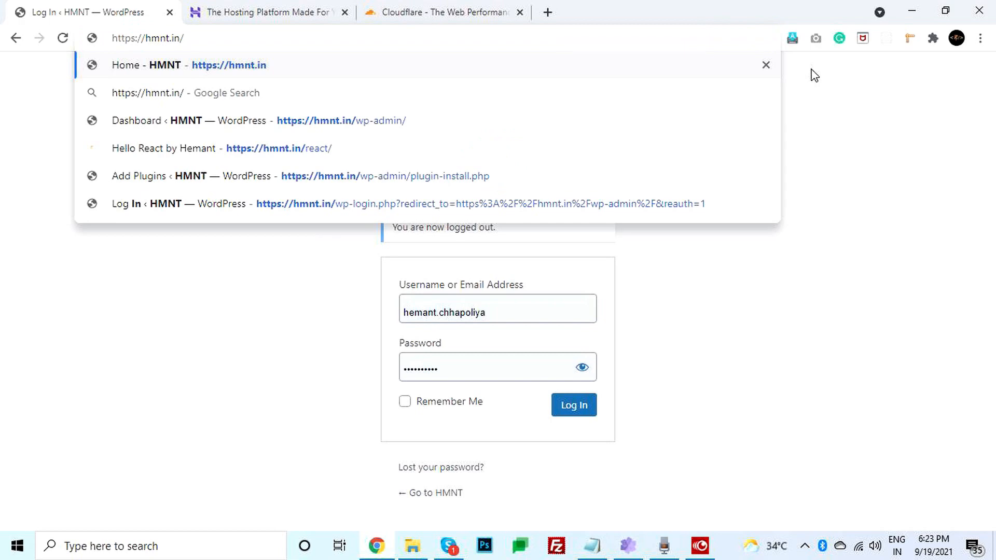
pyautogui.write('wp-')
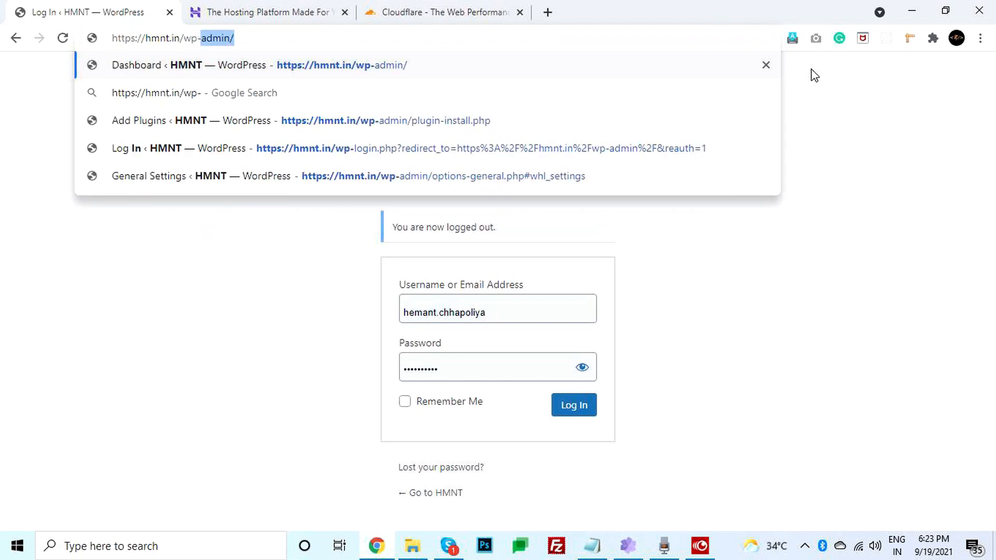
pyautogui.press('Return')
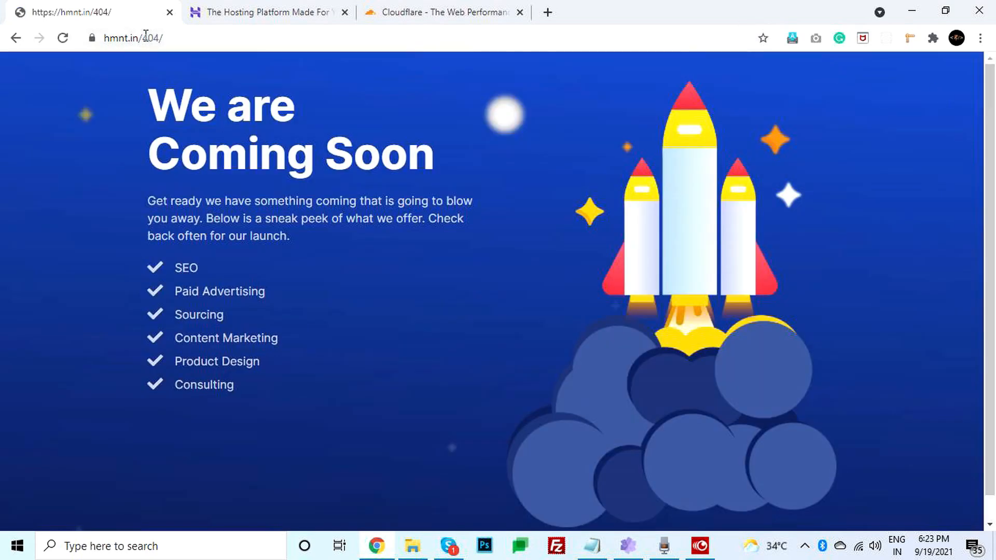
# - Open hmnt.in/my-login-wp and sign in with Remember Me checked
pyautogui.moveTo(146, 34); pyautogui.dragTo(331, 35)
pyautogui.write('w')
pyautogui.press('Return')
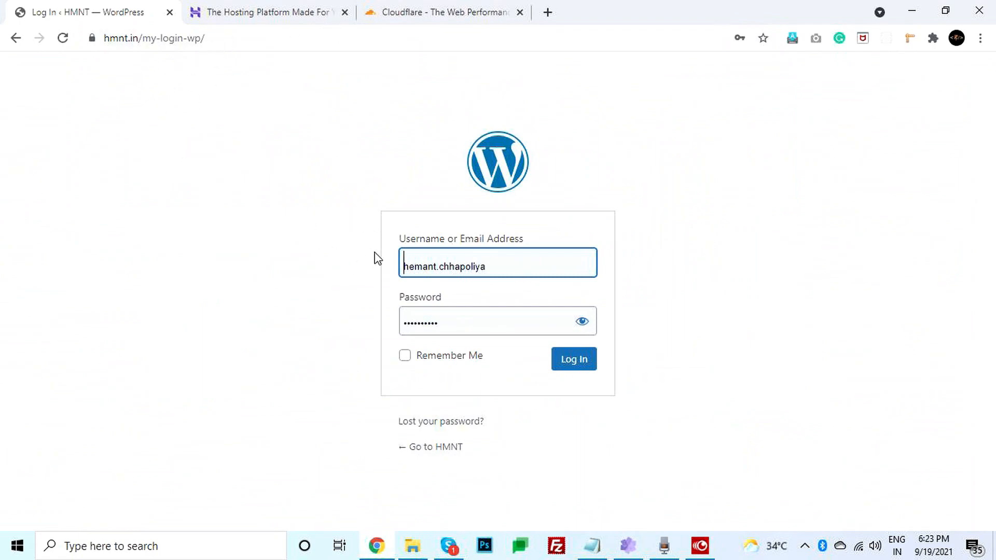
pyautogui.click(404, 356)
pyautogui.click(573, 365)
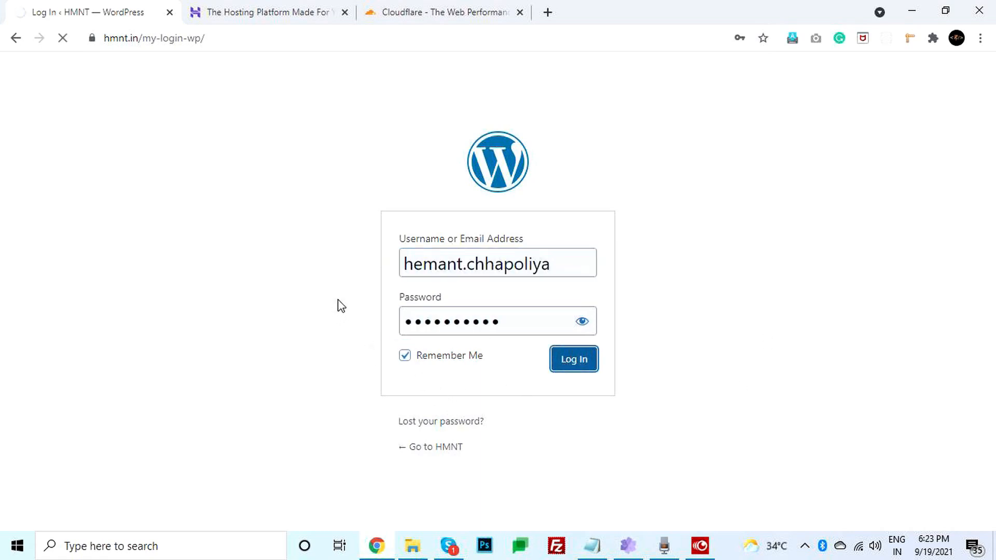
pyautogui.scroll(-4, 210, 222)
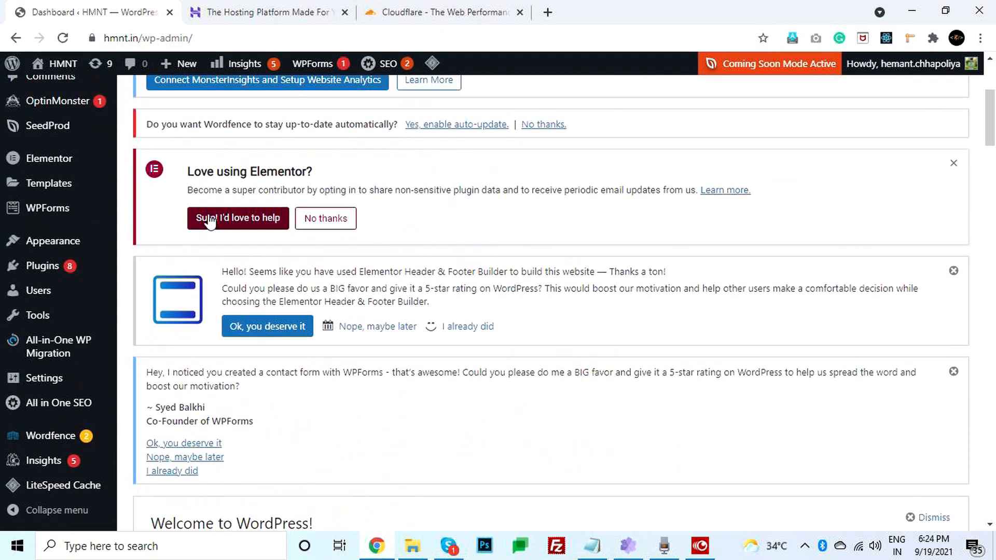
# - In Plugins > Add New, search 'up', then install and activate UpdraftPlus – Backup/Restore
pyautogui.scroll(-8, 209, 221)
pyautogui.moveTo(23, 265)
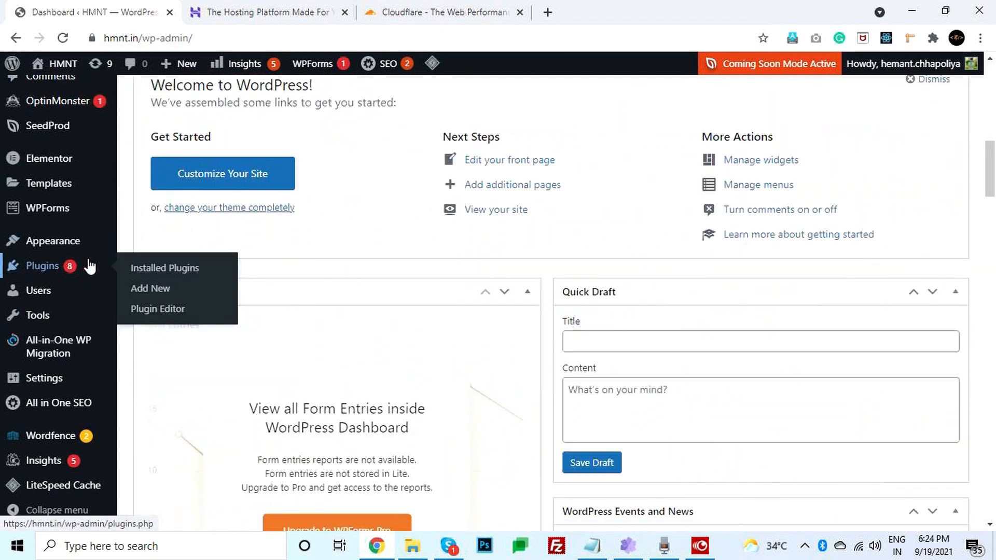
pyautogui.click(129, 290)
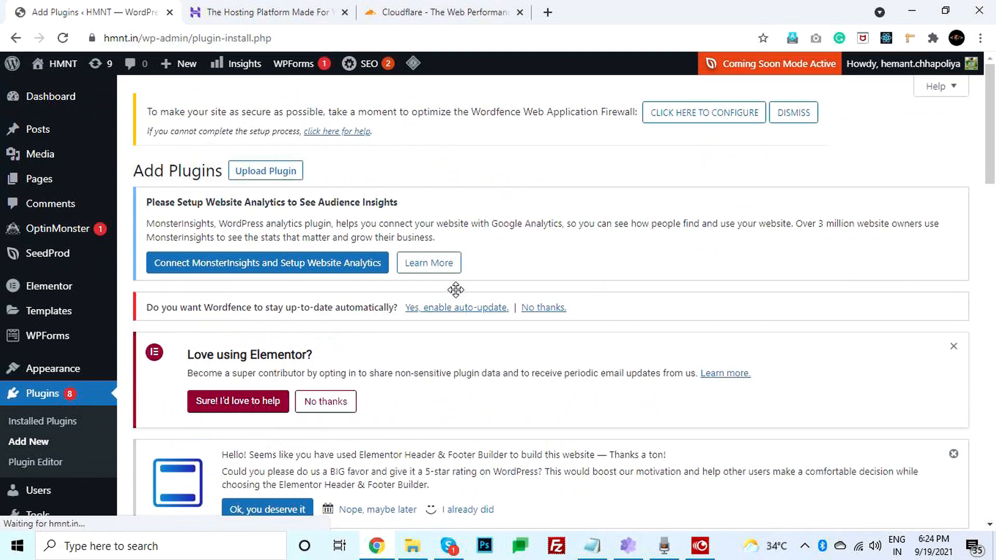
pyautogui.scroll(-5, 613, 284)
pyautogui.scroll(-4, 680, 284)
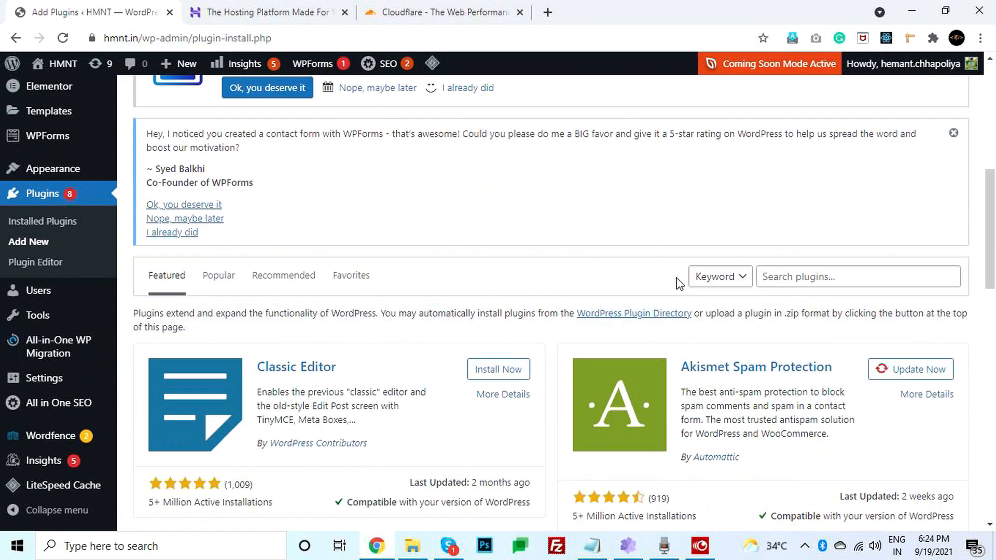
pyautogui.click(830, 180)
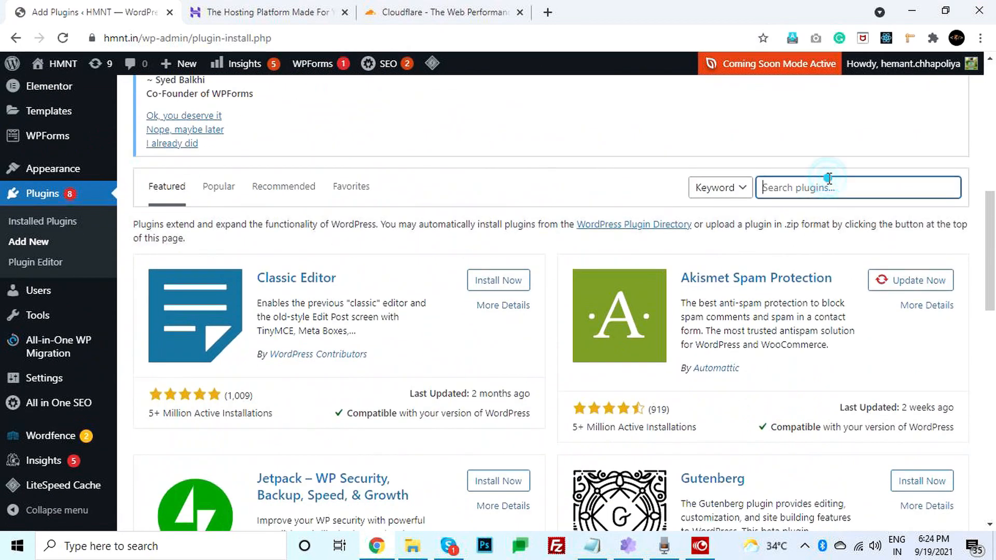
pyautogui.write('updraft')
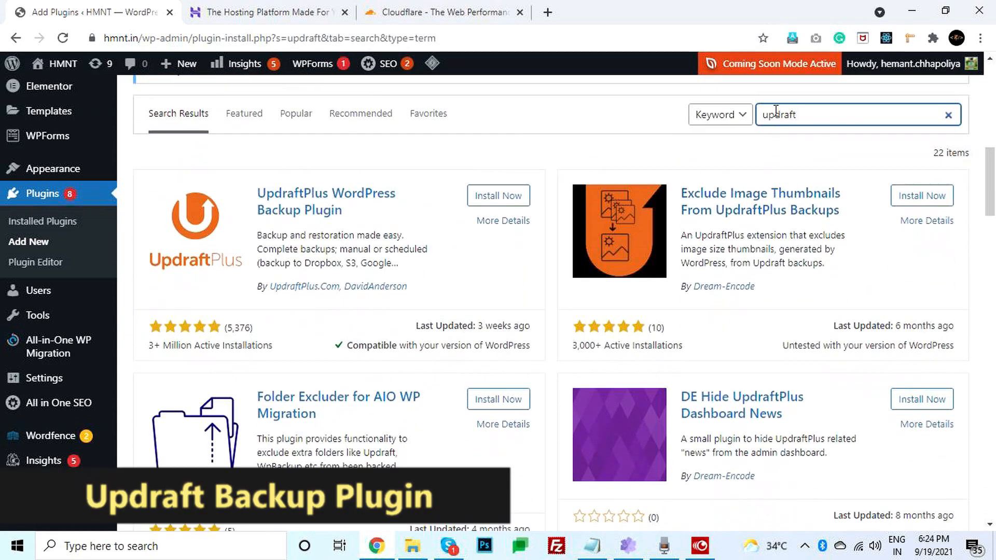
pyautogui.click(516, 200)
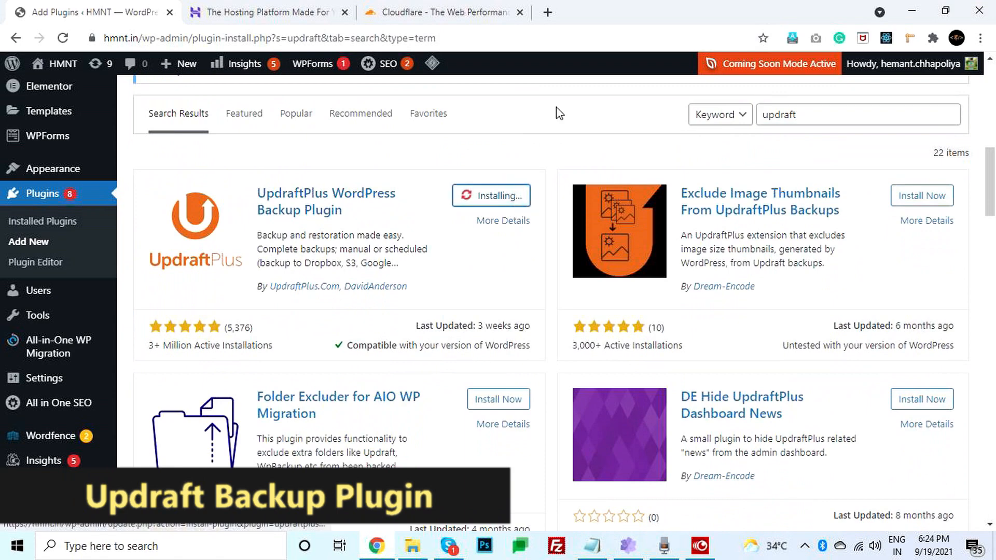
pyautogui.click(506, 213)
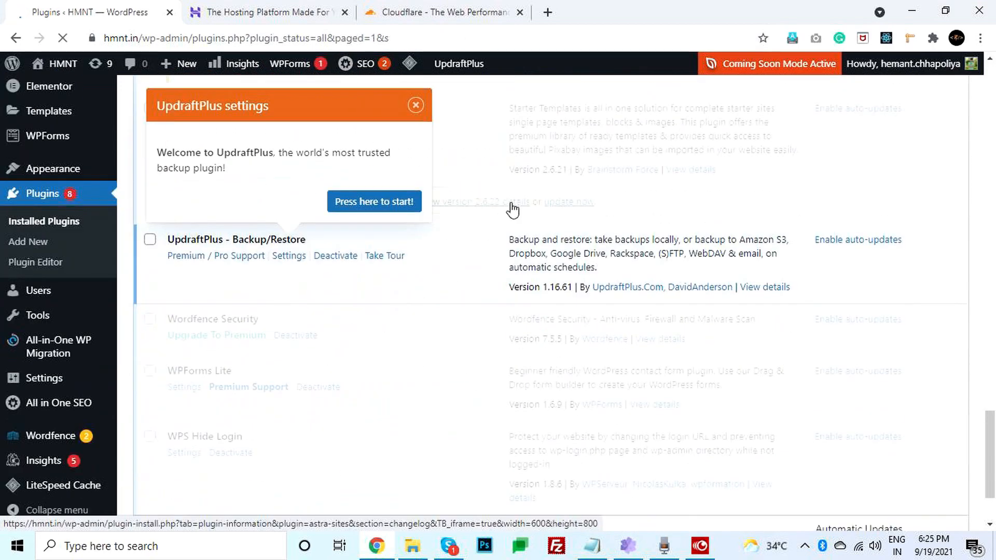
# - Dismiss the UpdraftPlus welcome message and open its Settings tab
pyautogui.click(418, 106)
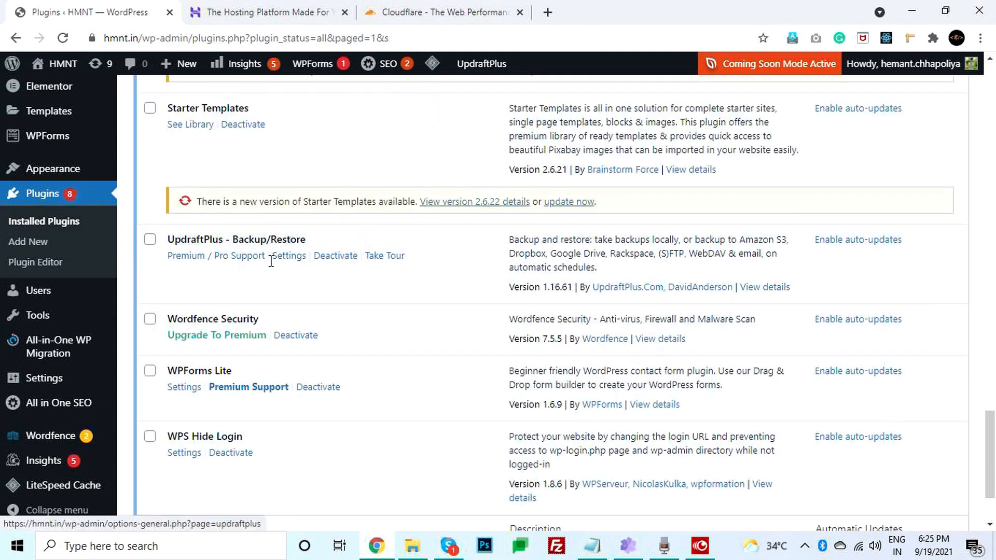
pyautogui.click(290, 258)
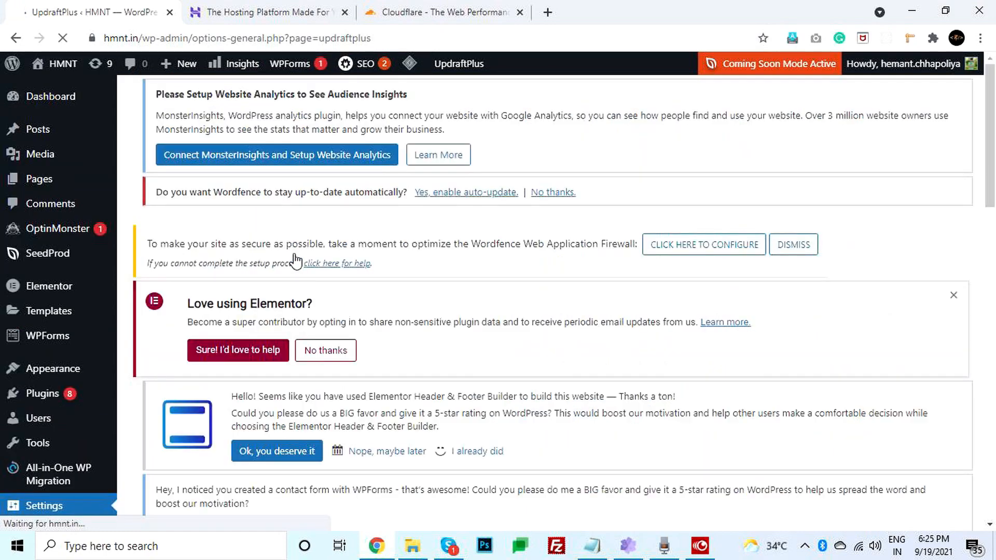
pyautogui.scroll(-10, 322, 260)
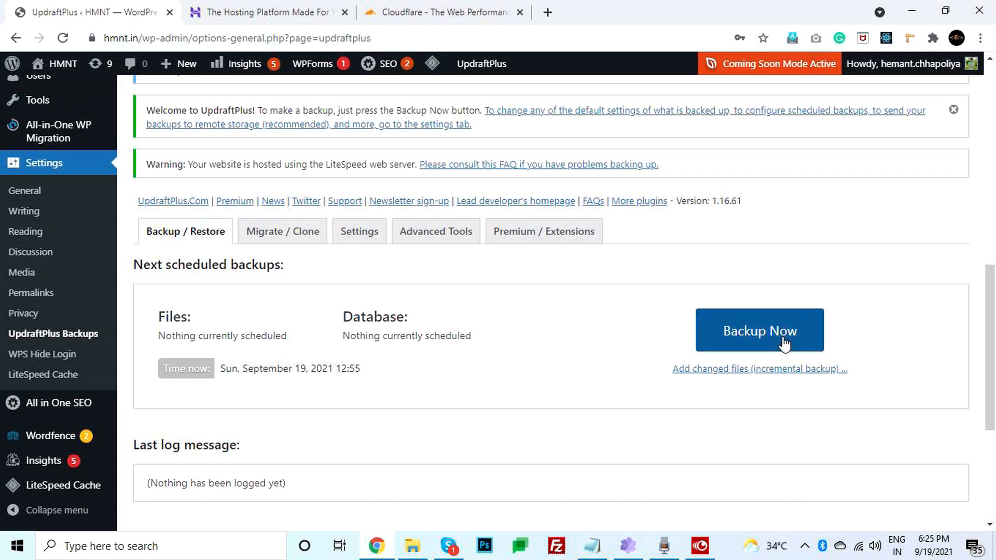
pyautogui.scroll(-4, 324, 254)
pyautogui.scroll(5, 398, 311)
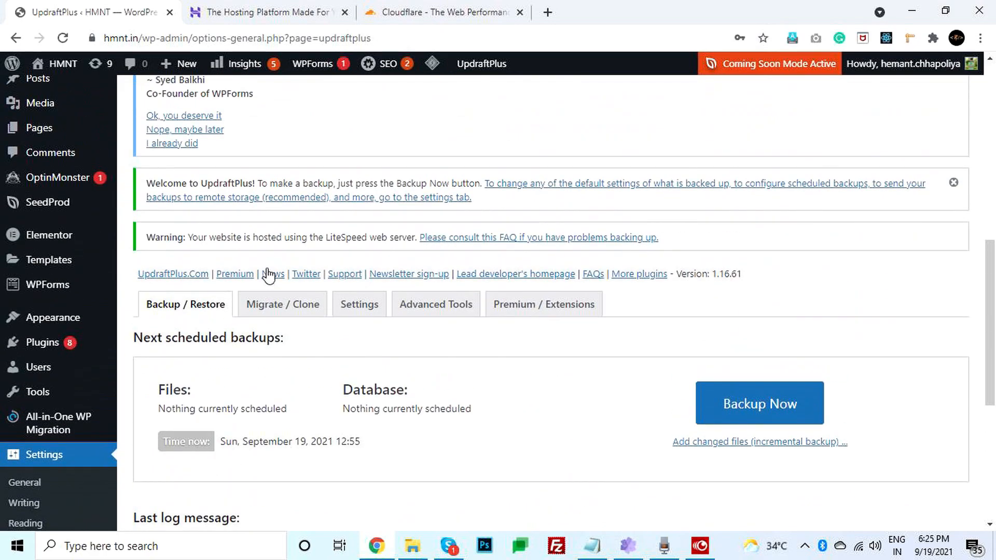
# - Set both the files and database backup schedules to Weekly
pyautogui.click(357, 305)
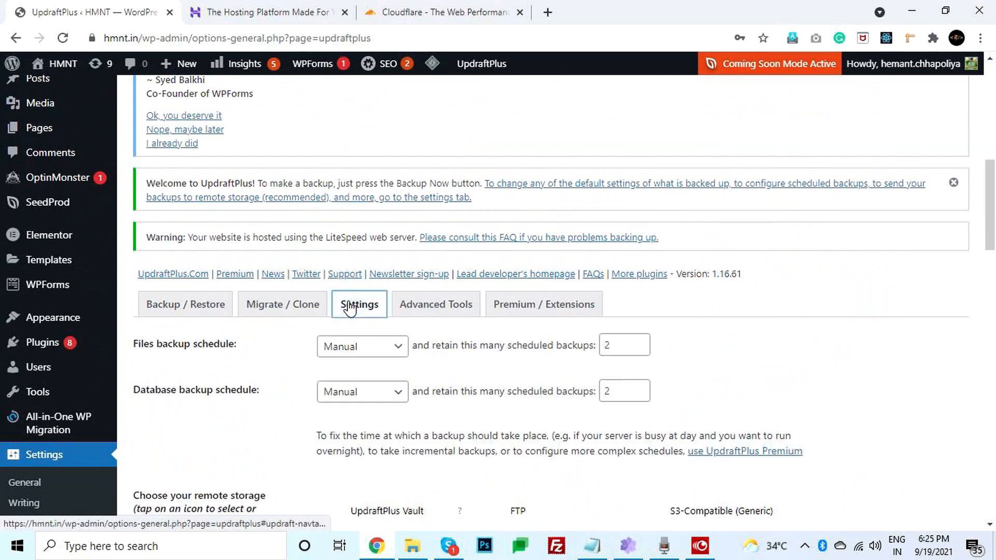
pyautogui.click(386, 348)
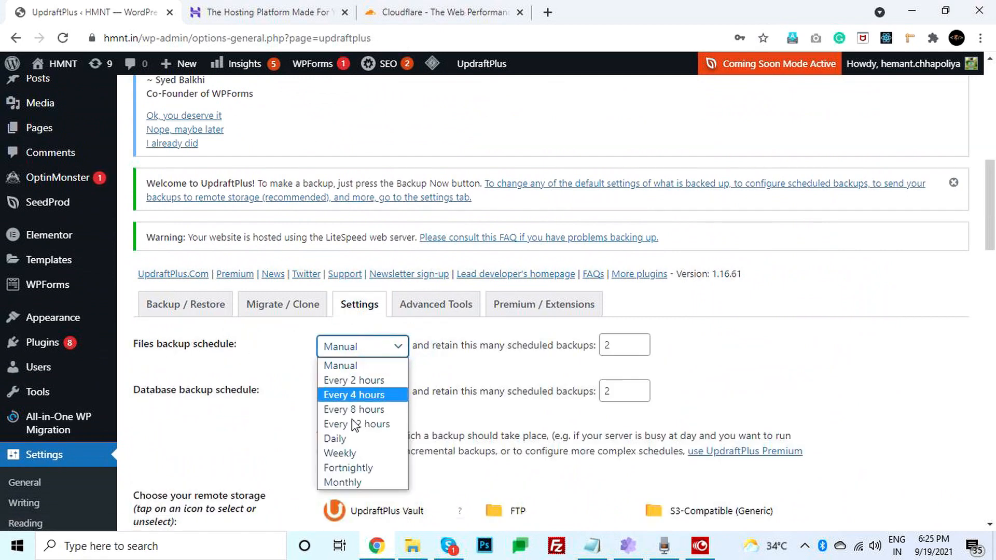
pyautogui.click(357, 453)
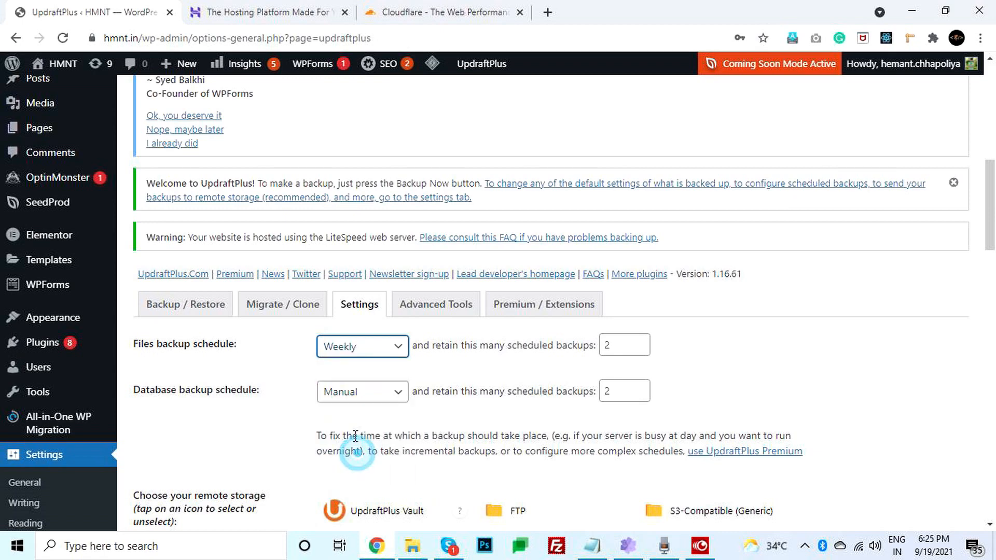
pyautogui.click(366, 394)
pyautogui.click(349, 346)
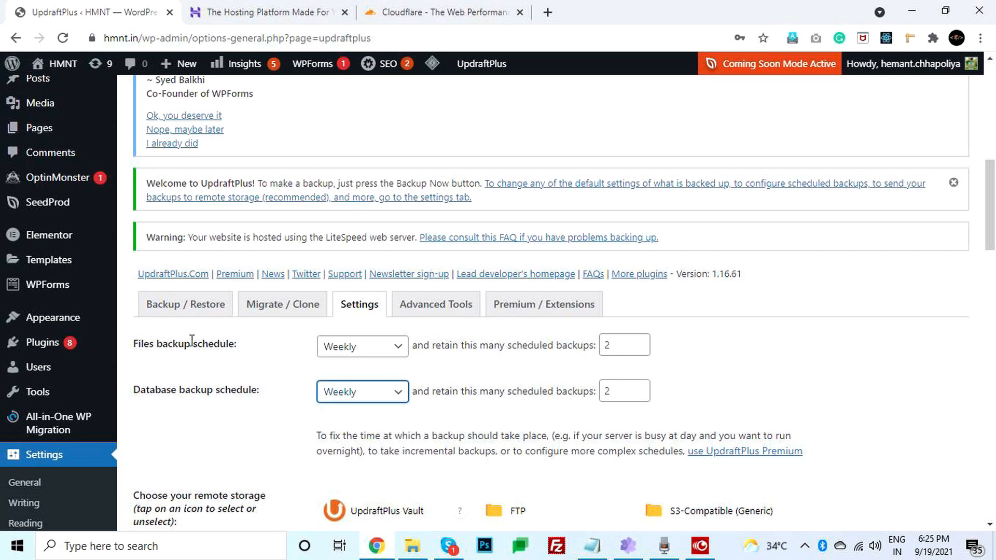
# - Set the retain count to 3 for both files and database backups
pyautogui.doubleClick(628, 344)
pyautogui.write('3')
pyautogui.doubleClick(618, 391)
pyautogui.write('3')
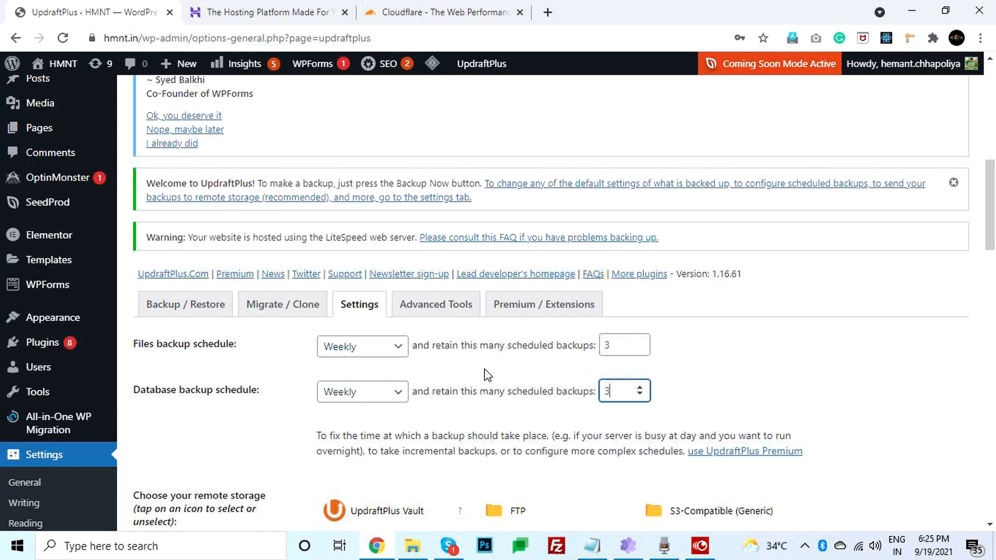
pyautogui.click(493, 367)
pyautogui.scroll(-3, 571, 378)
pyautogui.scroll(-8, 565, 373)
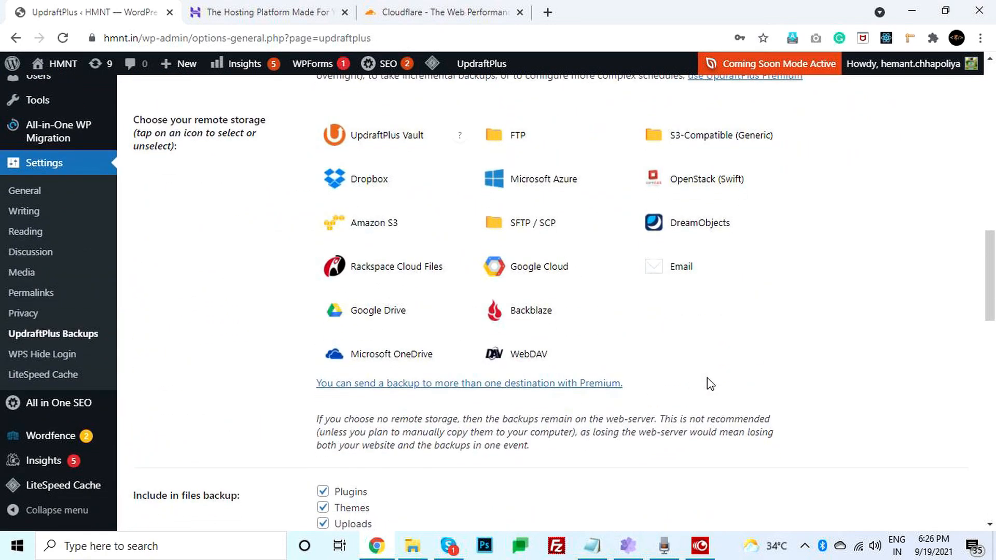
pyautogui.scroll(14, 675, 382)
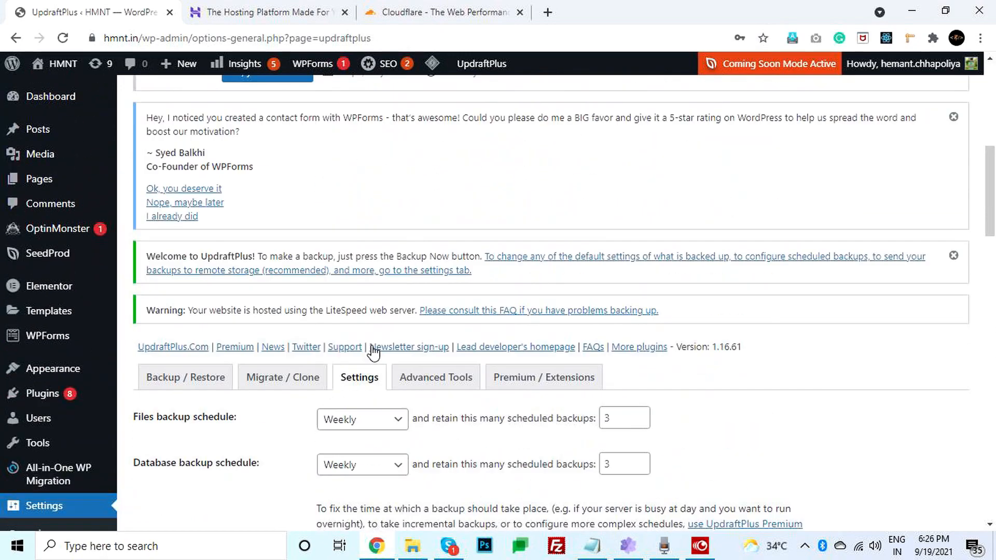
pyautogui.scroll(-4, 313, 396)
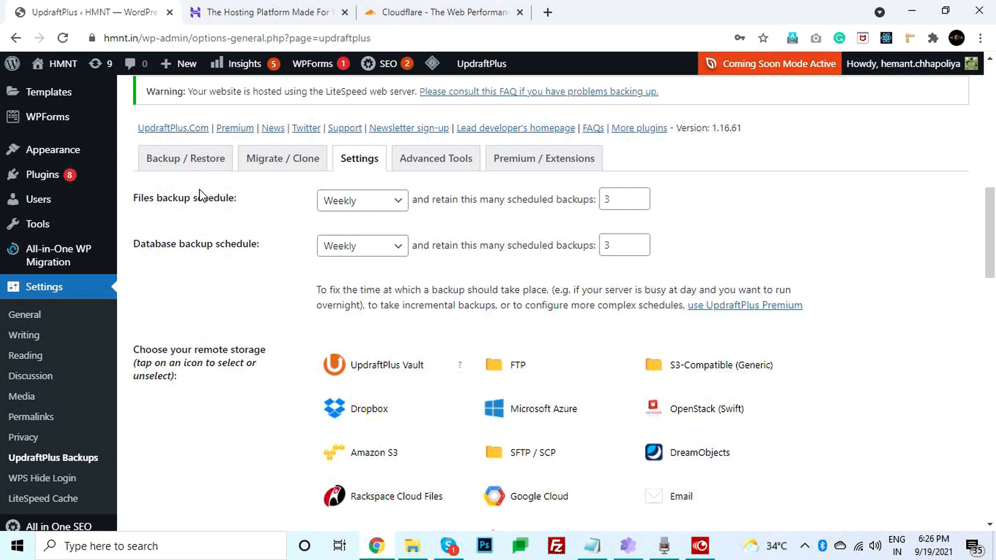
pyautogui.scroll(10, 179, 332)
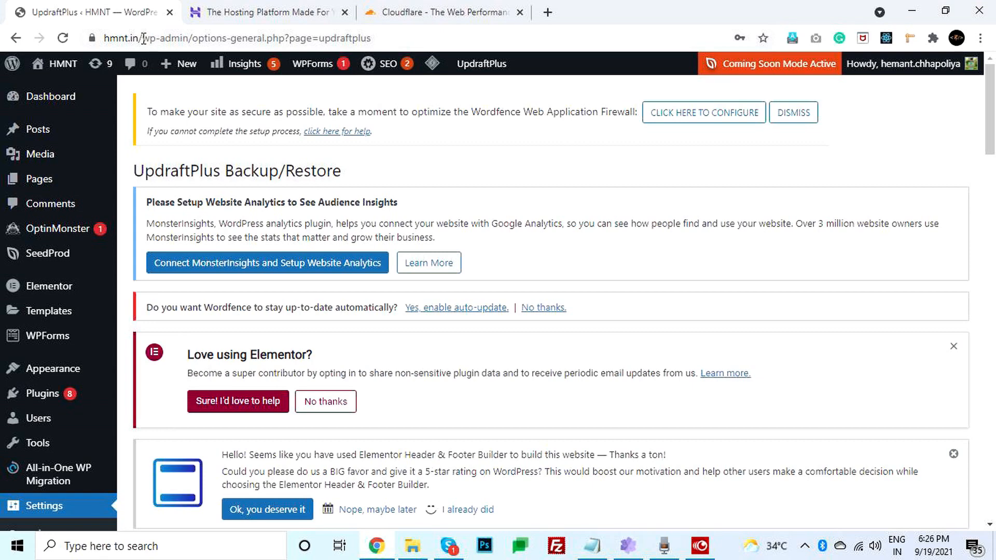
# - Load hmnt.in/wp-admin/ from the address bar and confirm leaving the UpdraftPlus page
pyautogui.moveTo(143, 39); pyautogui.dragTo(405, 38)
pyautogui.moveTo(513, 67)
pyautogui.press('BackSpace')
pyautogui.press('Return')
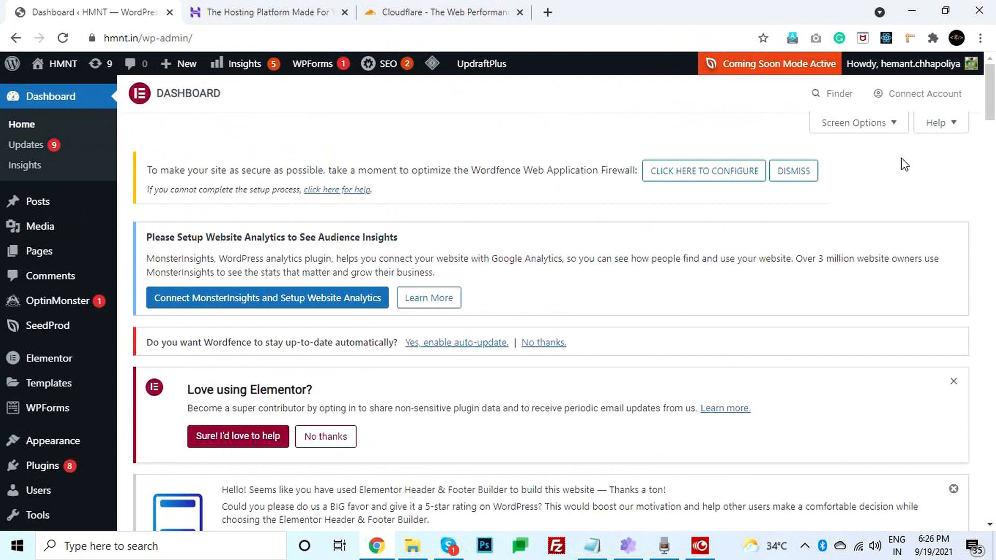
pyautogui.click(902, 158)
pyautogui.scroll(-4, 38, 305)
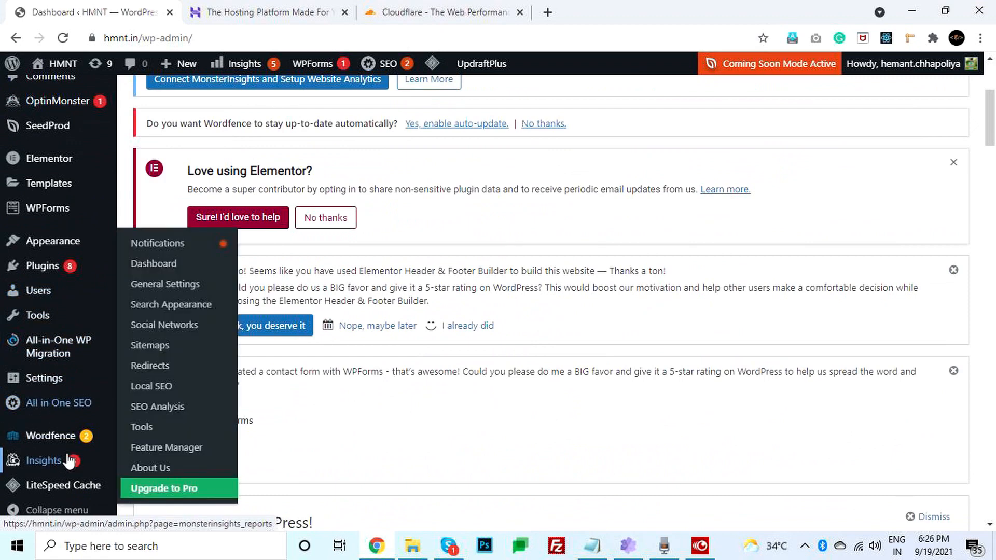
pyautogui.moveTo(60, 446)
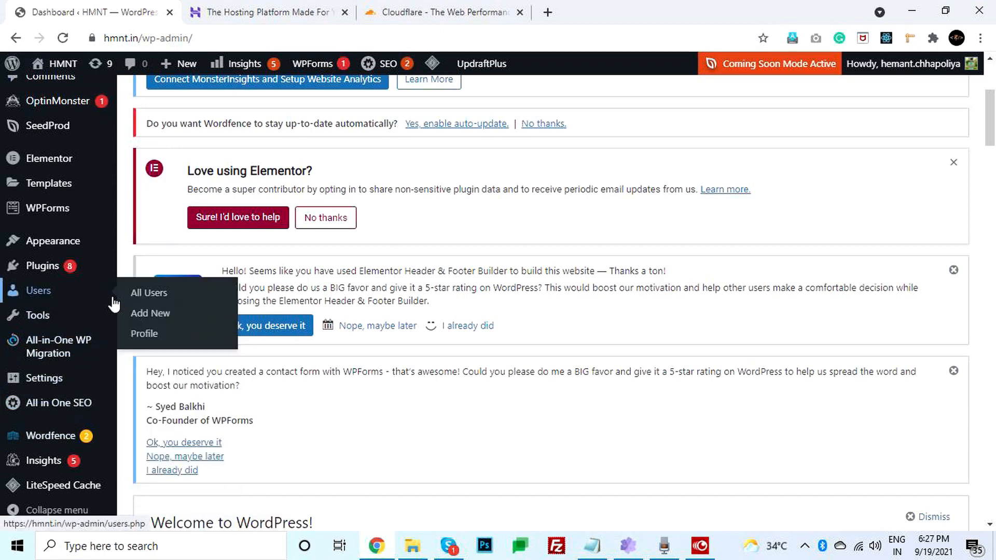
# - Switch to the Cloudflare tab, preview the Pricing menu, and scroll the Speed Week home page
pyautogui.click(395, 12)
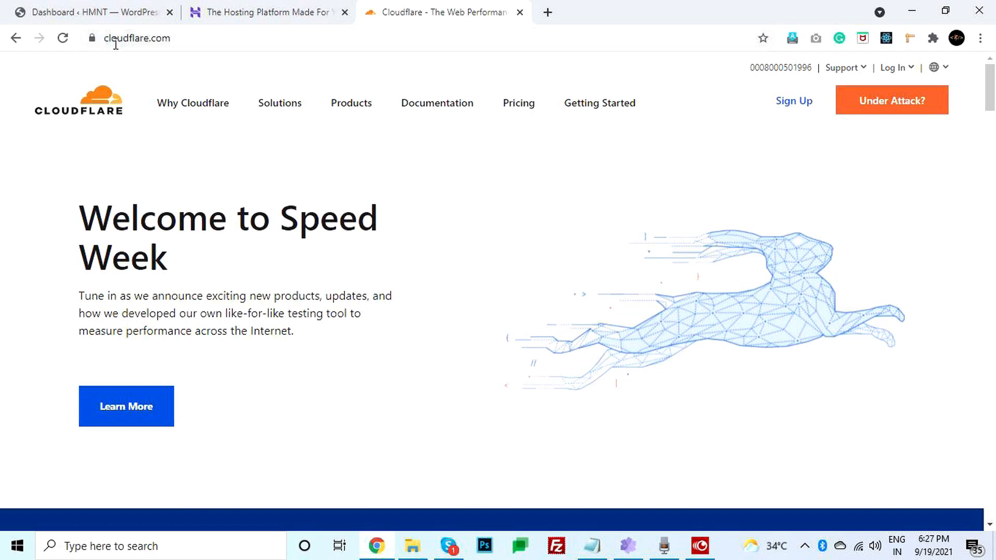
pyautogui.click(516, 112)
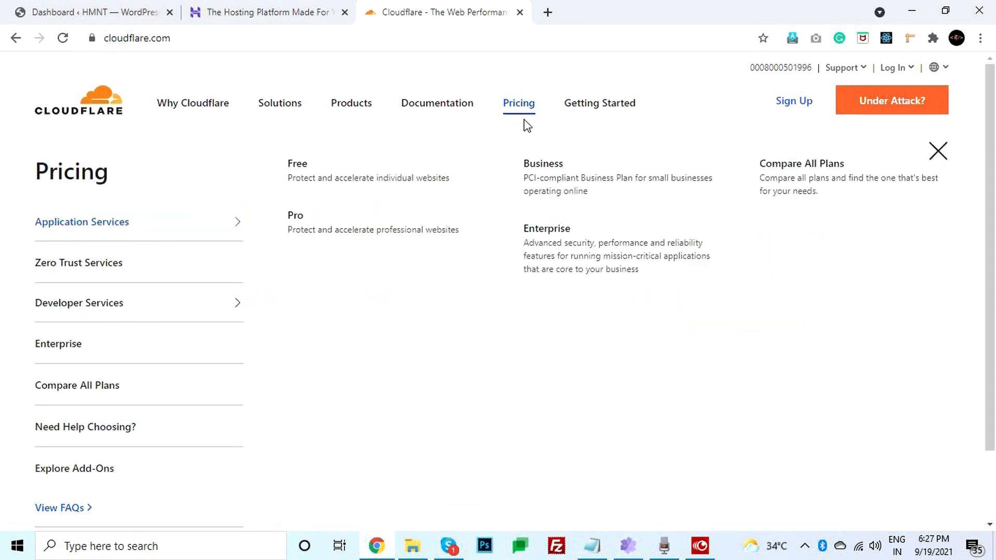
pyautogui.click(939, 152)
pyautogui.click(563, 234)
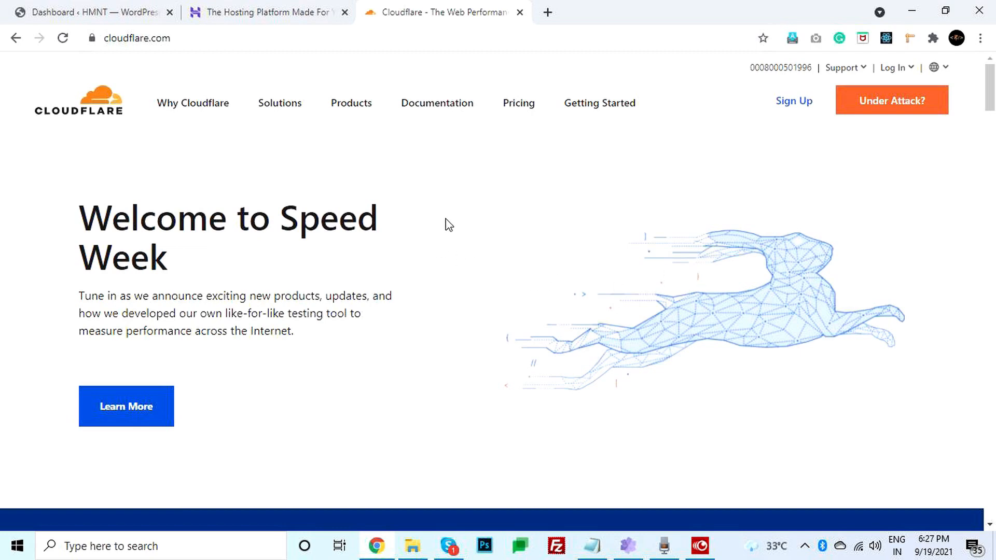
pyautogui.scroll(-1, 502, 274)
pyautogui.moveTo(995, 95)
pyautogui.mouseDown()
pyautogui.moveTo(994, 440)
pyautogui.moveTo(994, 99)
pyautogui.mouseUp()
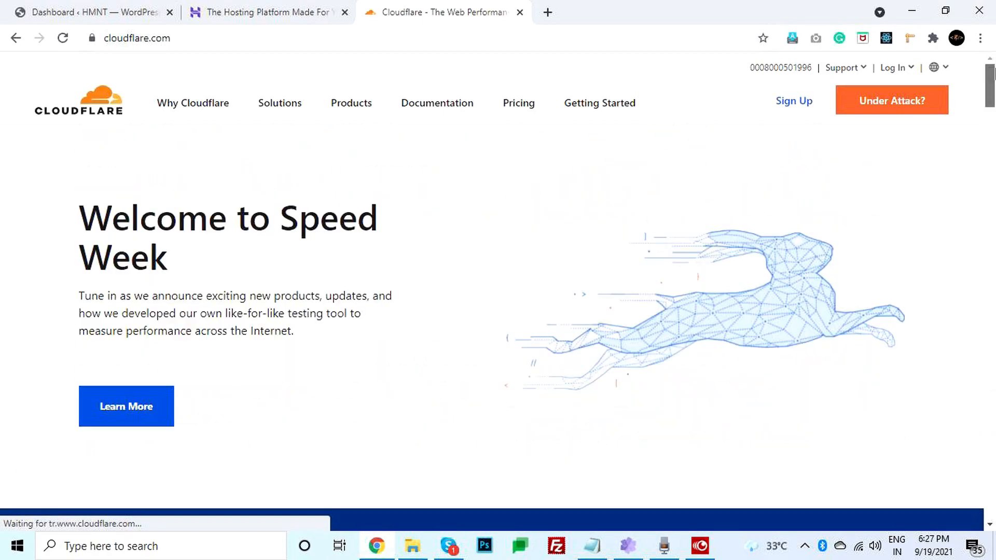
# - Switch to the 'Dashboard ‹ HMNT — WordPress' tab and scroll through the plugin notices
pyautogui.click(154, 7)
pyautogui.scroll(2, 203, 259)
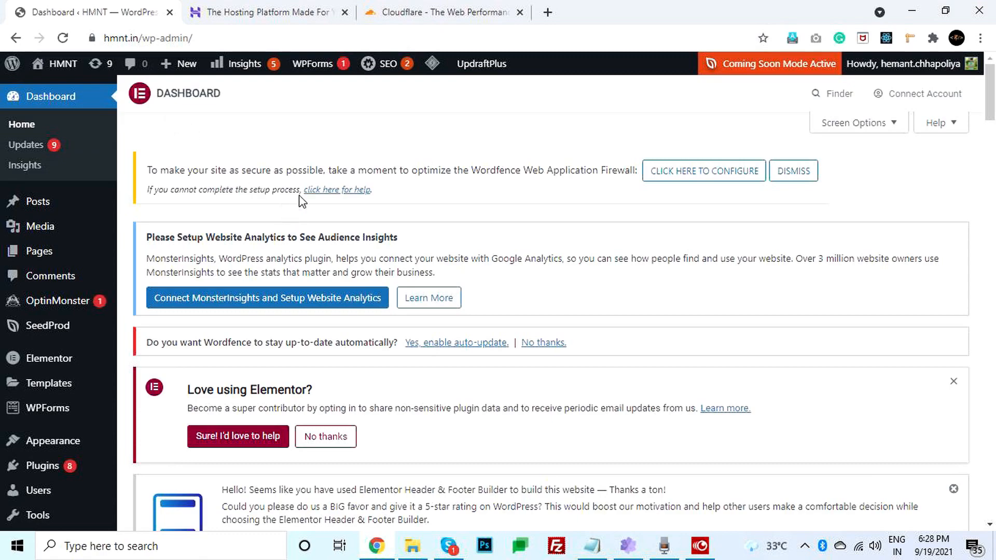
pyautogui.scroll(-4, 520, 253)
pyautogui.scroll(-4, 521, 253)
pyautogui.scroll(7, 559, 312)
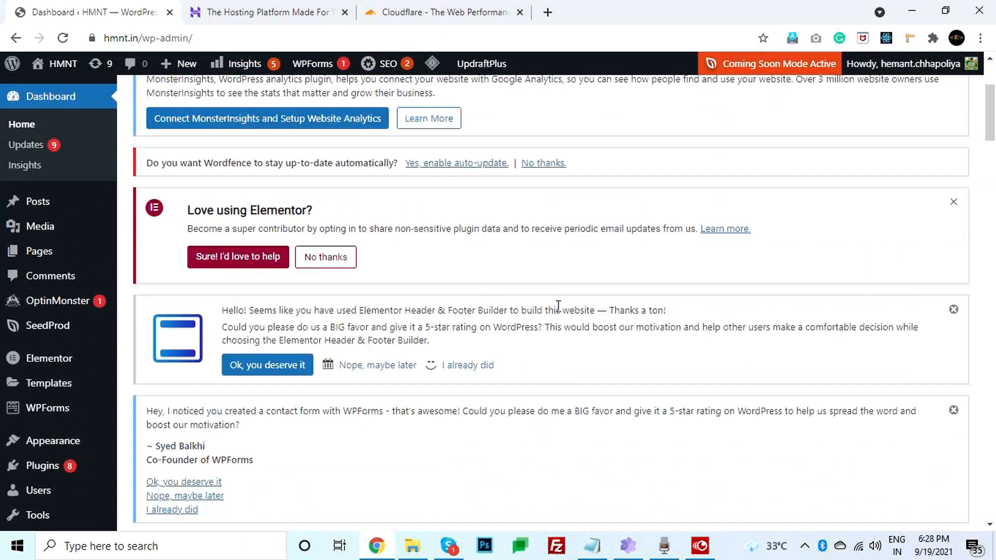
pyautogui.scroll(1, 558, 311)
pyautogui.scroll(-1, 558, 311)
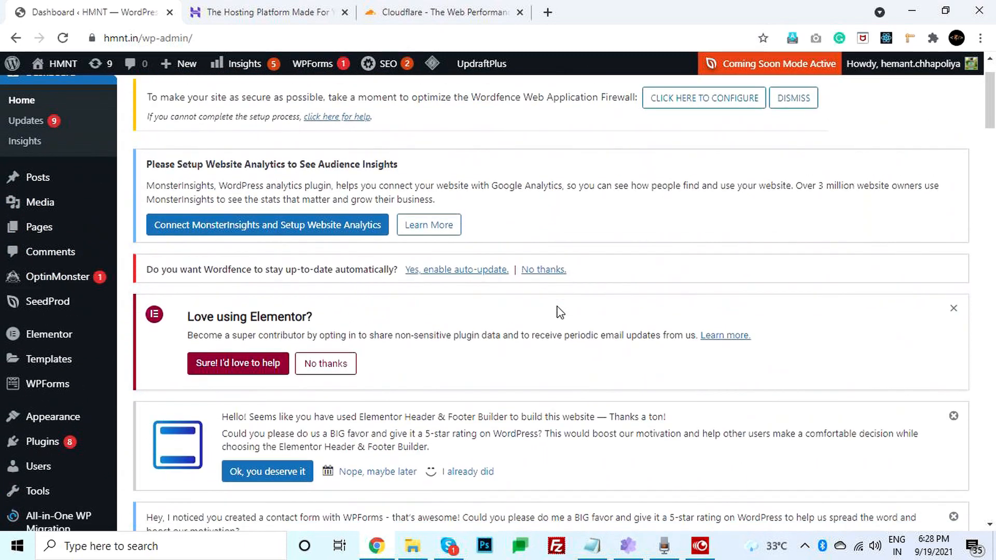
pyautogui.scroll(2, 559, 311)
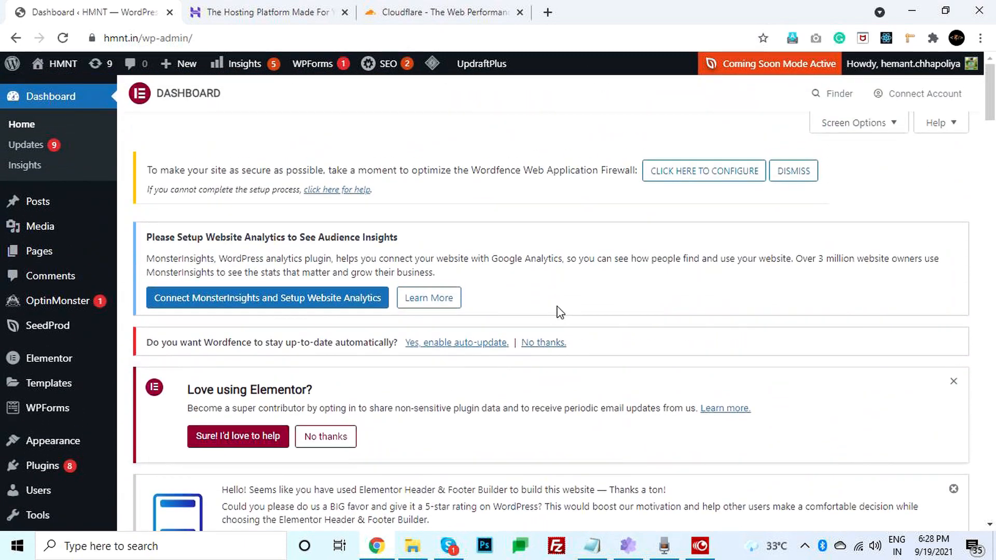